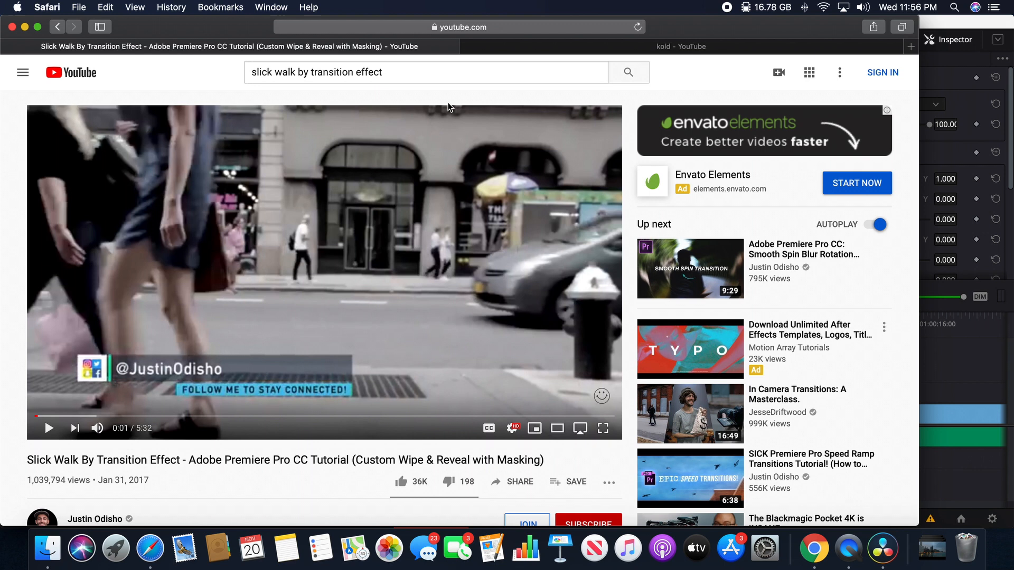
Switch to DaVinci Resolve and play the street clip forward and backward to review people walking across the frame
left_click(947, 60)
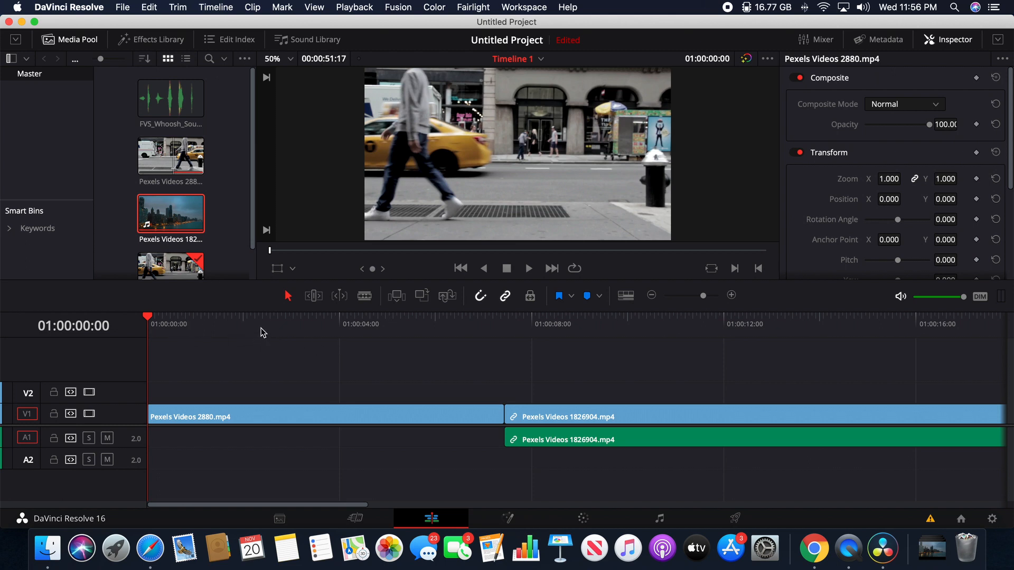
key("space")
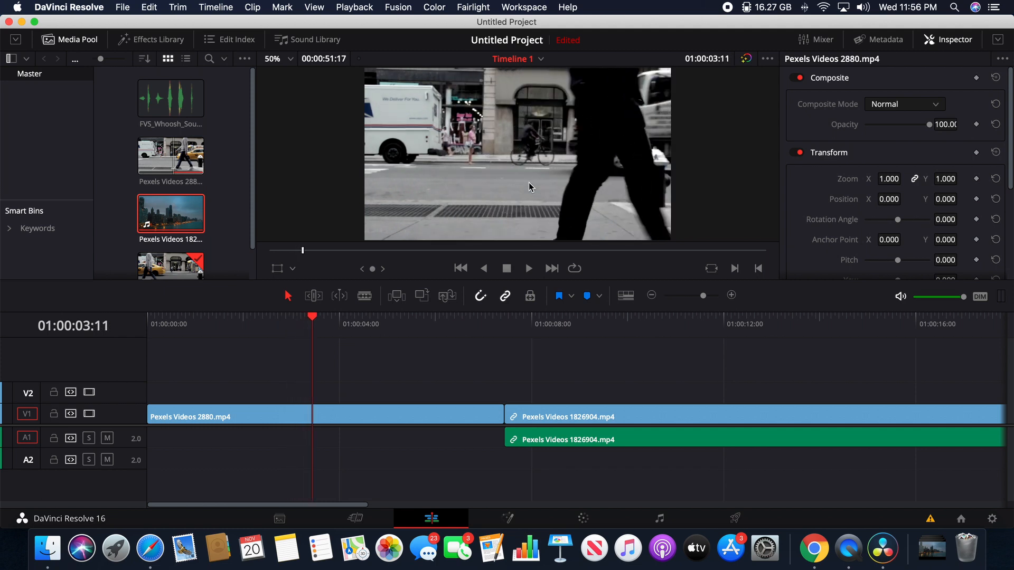
key("j")
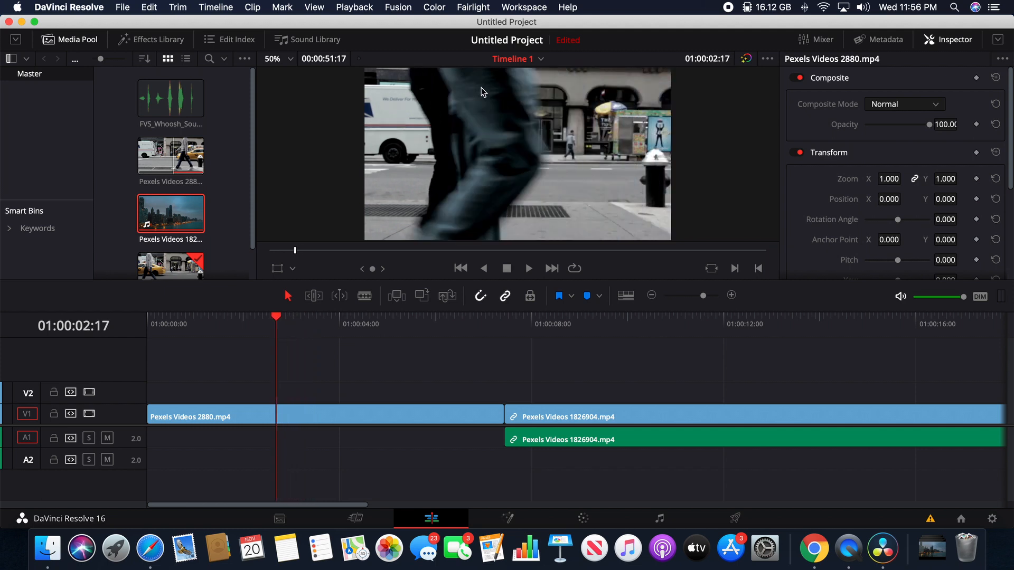
key("l")
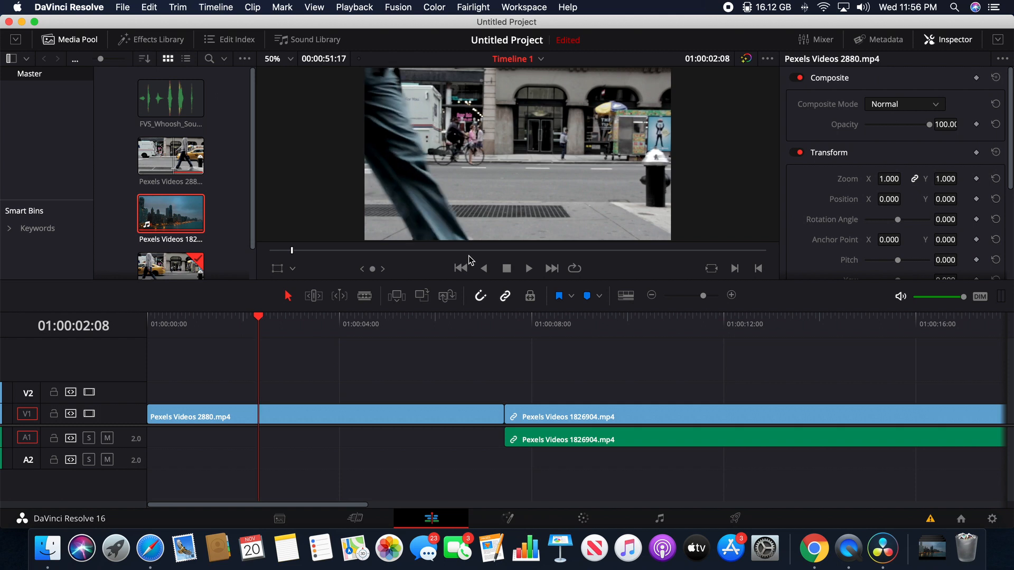
Examine the street clip frame by frame to see how the passing pedestrian's trailing edge moves across the shot
key("Right")
key("Right")
key("Right")
key("Right")
key("Right")
key("Right")
key("Right")
key("Right")
key("Right")
key("Right")
key("Right")
key("Right")
key("Right")
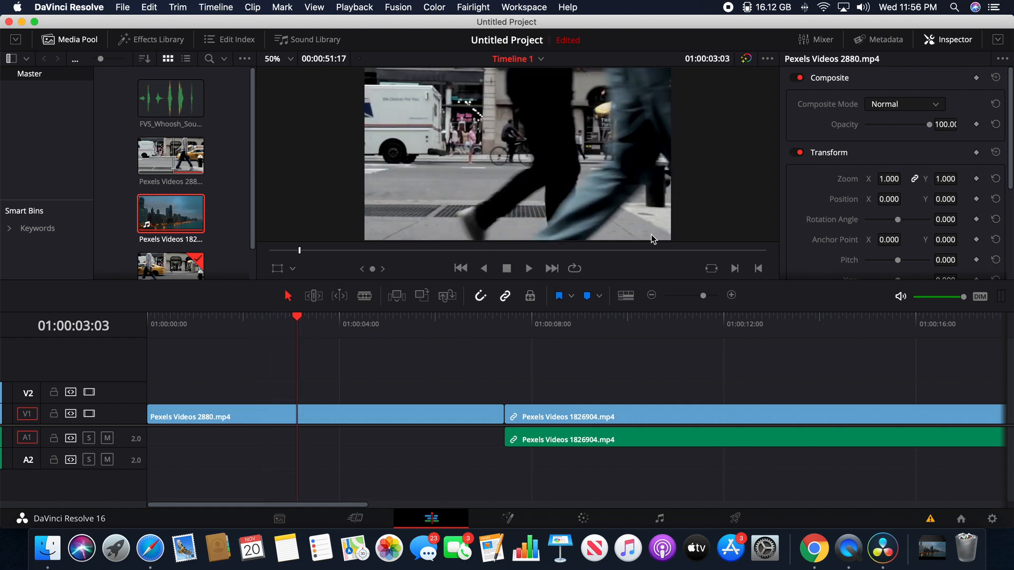
key("Left")
key("Left")
key("Left")
key("Left")
key("Left")
key("Left")
key("Left")
key("Left")
key("Left")
key("Left")
key("Left")
key("Left")
key("Left")
key("Left")
key("Left")
key("Left")
key("Left")
key("Left")
key("Left")
key("Left")
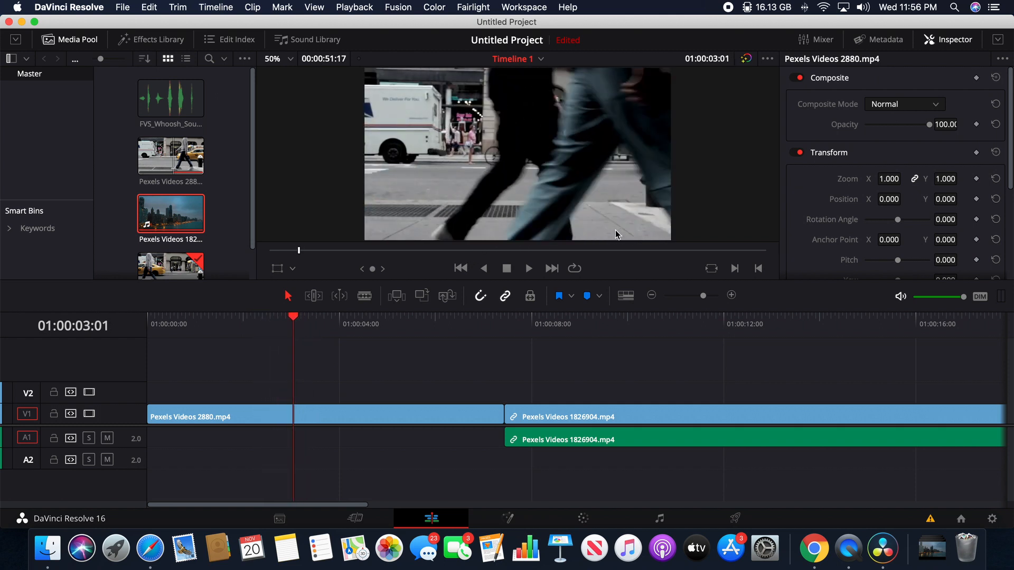
key("Right")
key("Right")
key("Right")
key("Right")
key("Right")
key("Right")
key("Right")
key("Right")
key("Right")
key("Right")
key("Right")
key("Right")
key("Right")
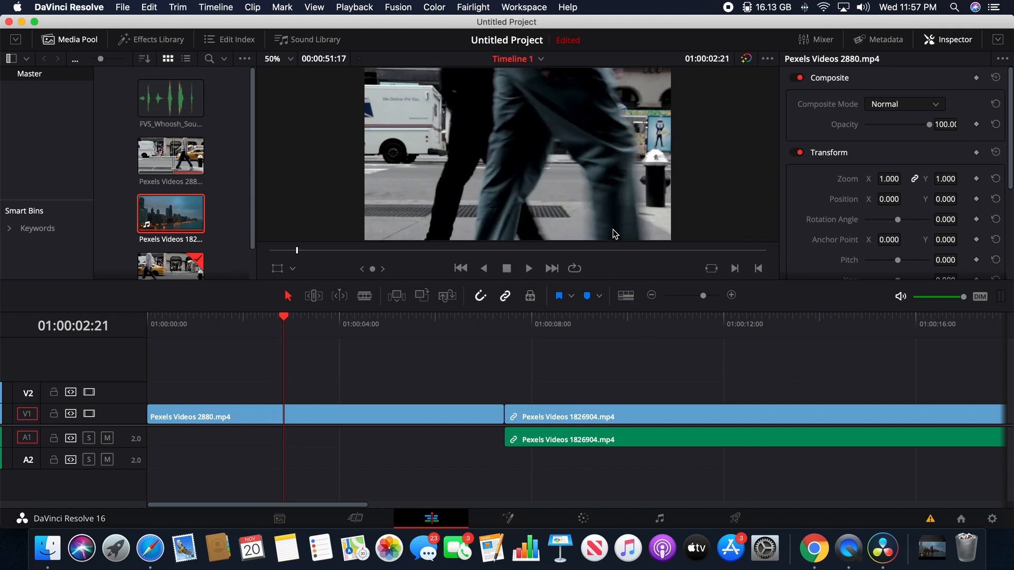
key("Right")
key("Right")
key("Left")
key("Left")
key("Left")
key("Left")
key("Left")
key("Left")
key("Left")
key("Left")
key("Left")
key("Left")
key("Left")
key("Left")
key("Left")
key("Left")
key("Left")
key("Left")
key("Left")
key("Left")
key("Left")
key("Left")
key("Left")
key("Left")
key("Left")
key("Left")
key("Left")
key("Left")
key("Left")
key("Left")
key("Left")
key("Left")
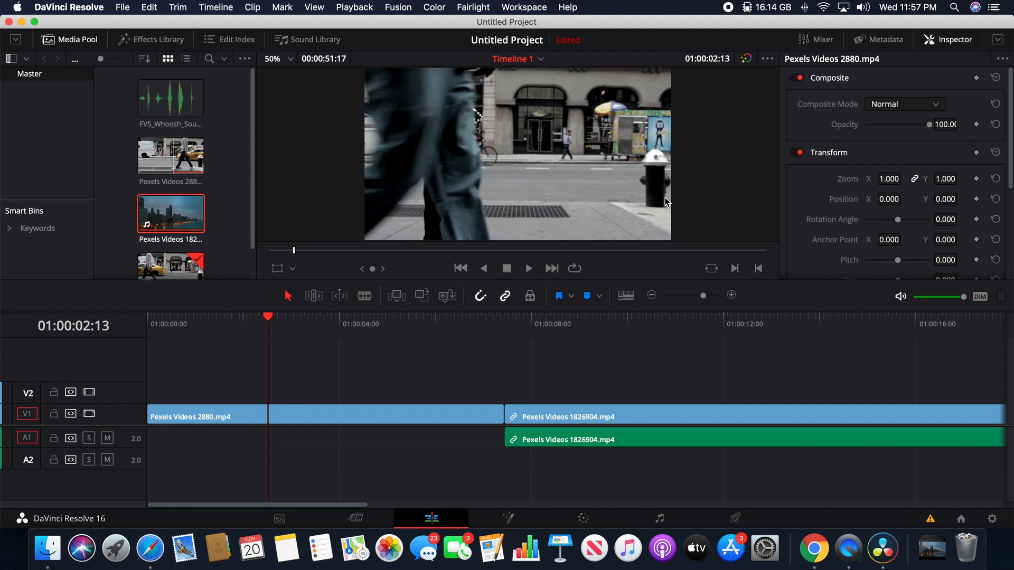
key("Right")
key("Right")
key("Right")
key("Right")
key("Right")
key("Right")
key("Right")
key("Right")
key("Right")
key("Right")
key("Right")
key("Right")
key("Right")
key("Right")
key("Right")
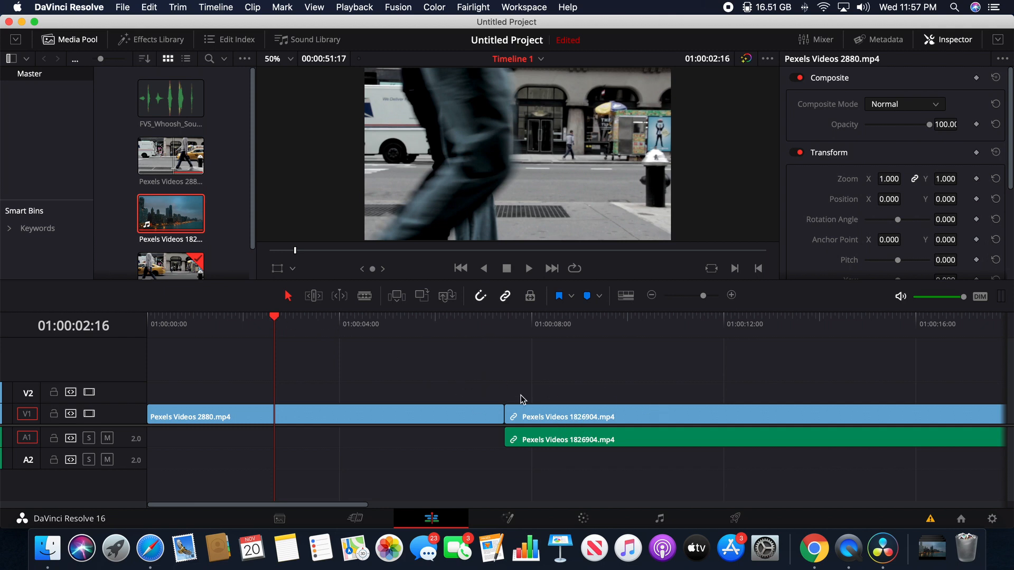
Move the playhead back to 01:00:02:11, select the Pexels Videos 2880.mp4 clip and open it on the Fusion page
key("Left")
key("Left")
key("Left")
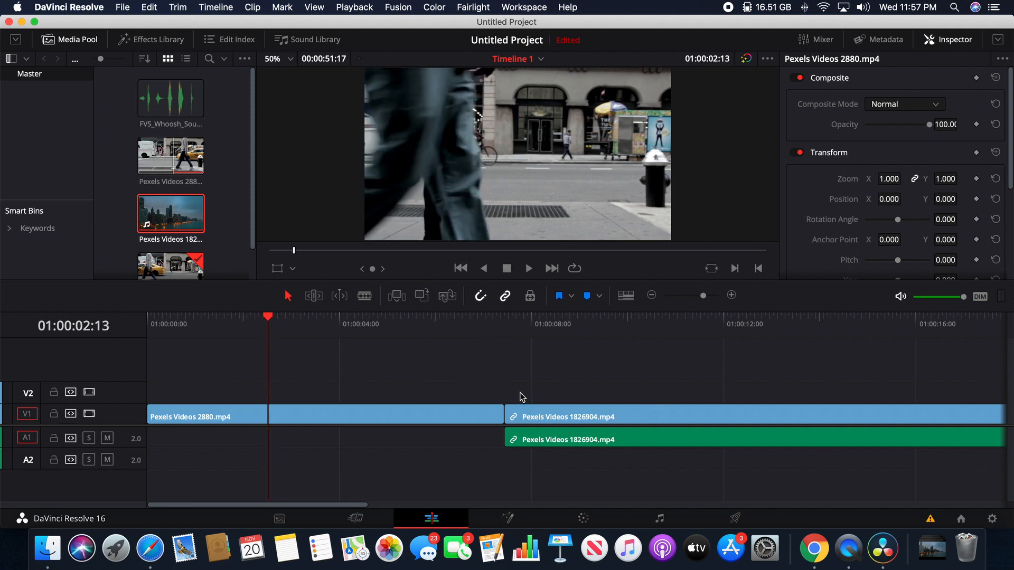
key("Left")
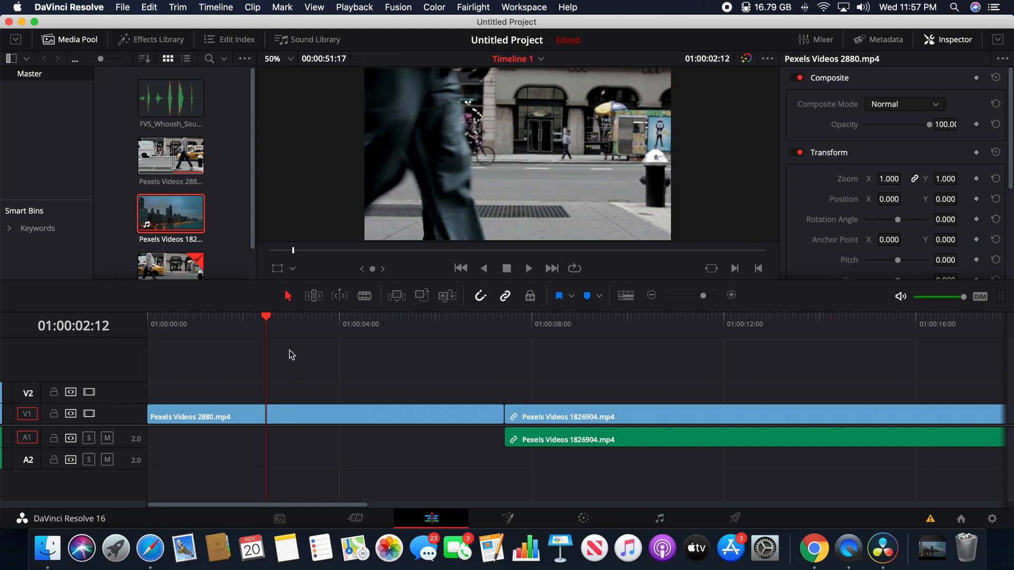
key("Left")
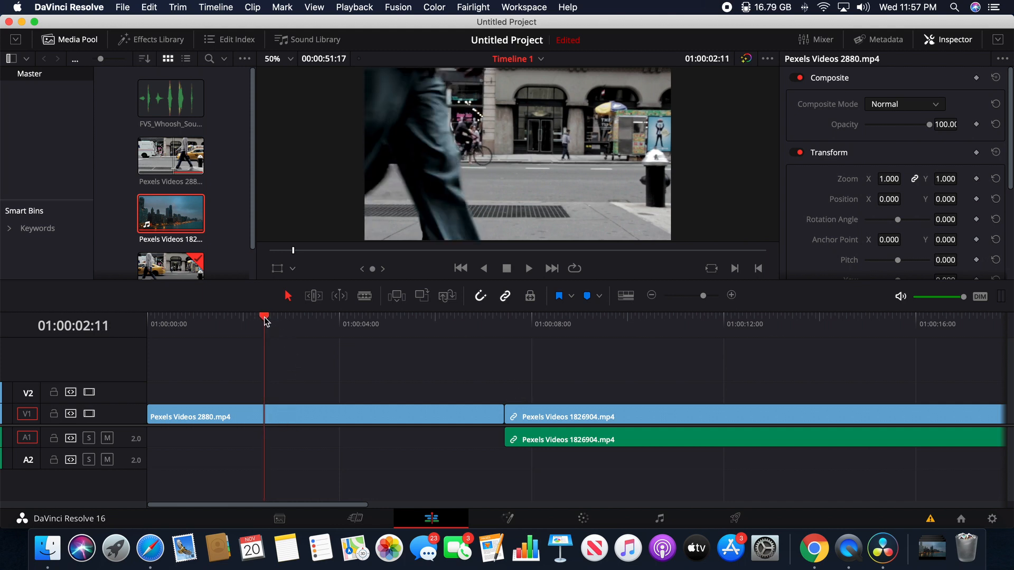
left_click(282, 413)
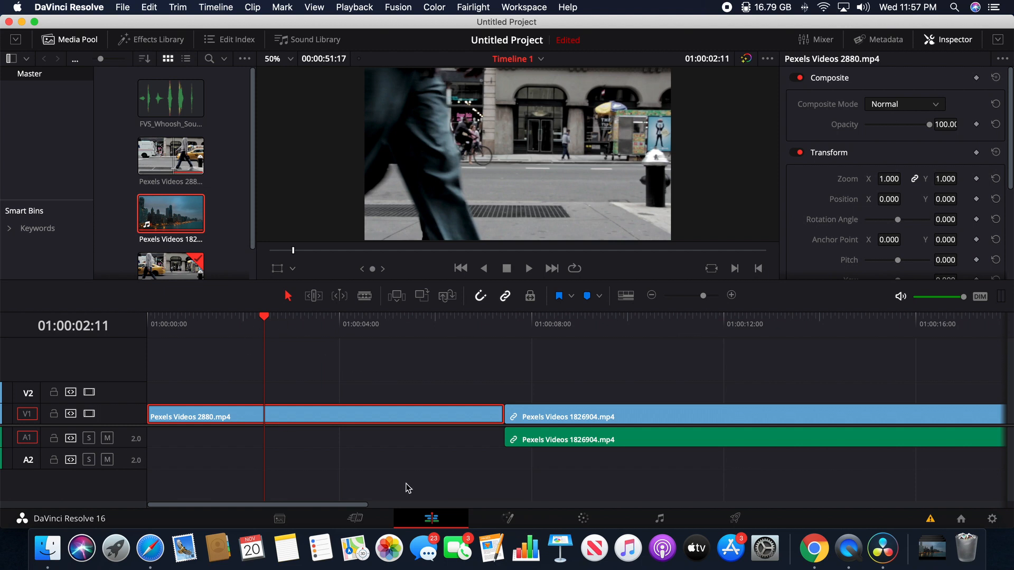
left_click(510, 518)
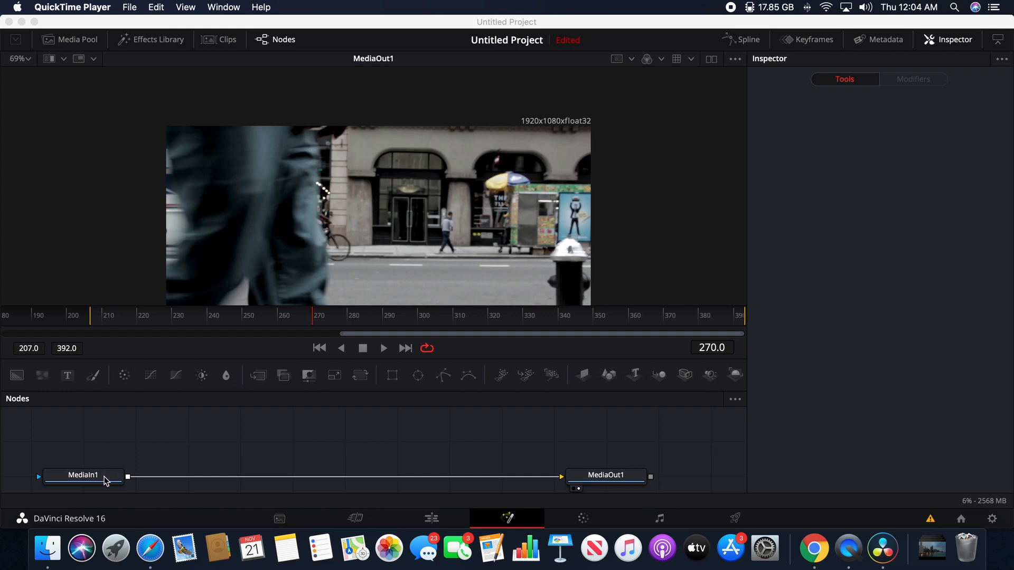
left_click(278, 448)
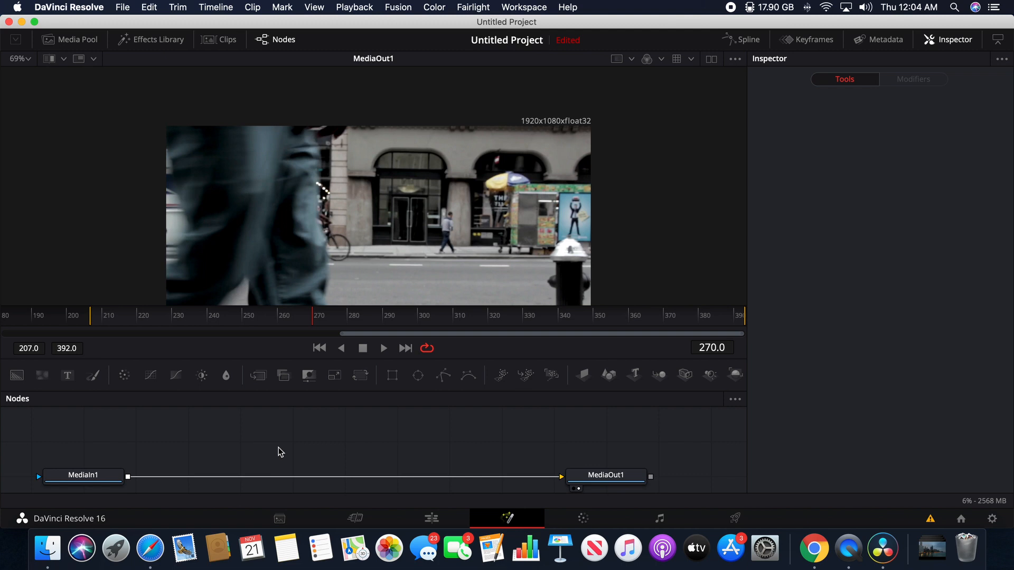
key("shift+space")
type("poly")
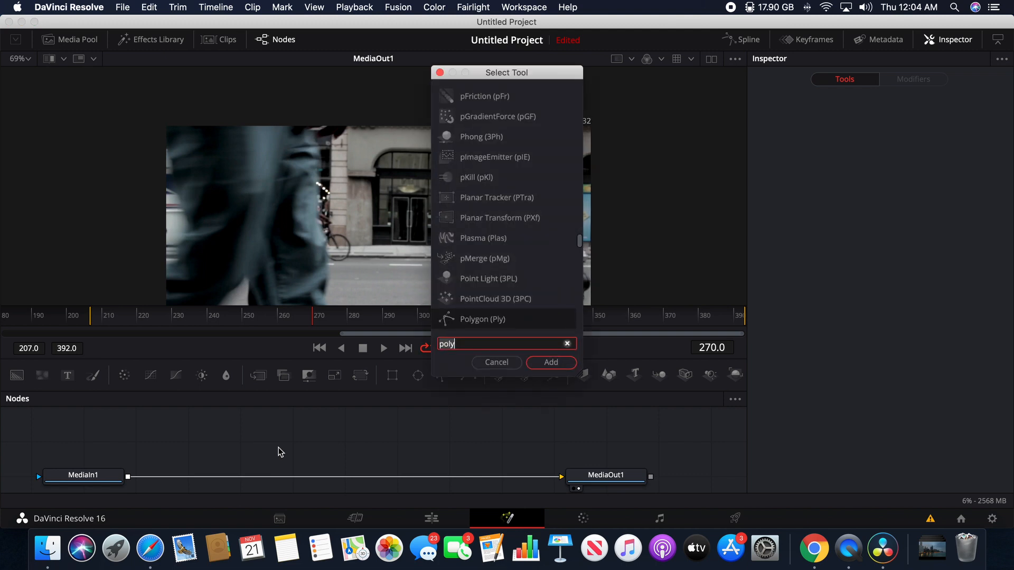
key("Return")
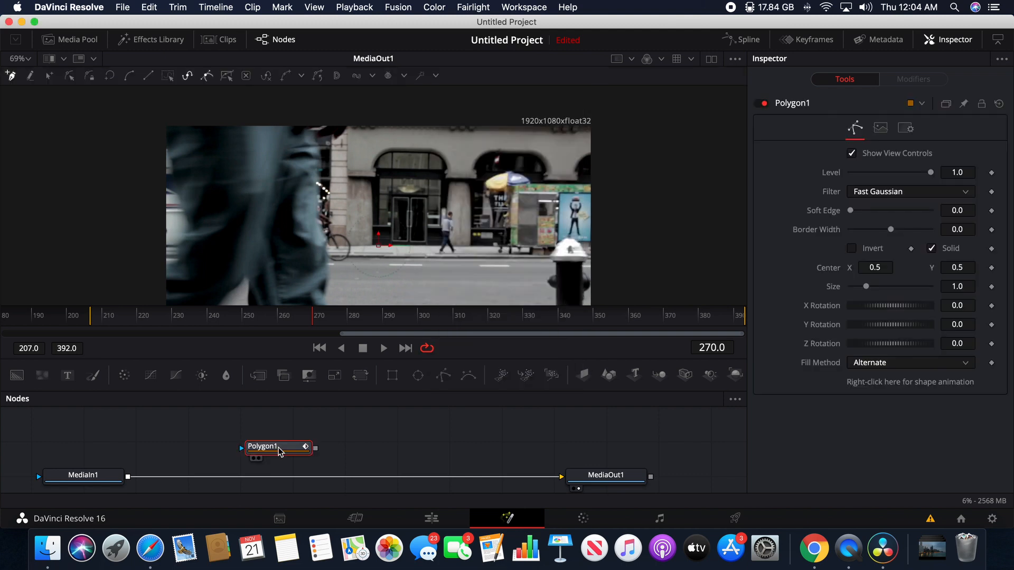
key("Delete")
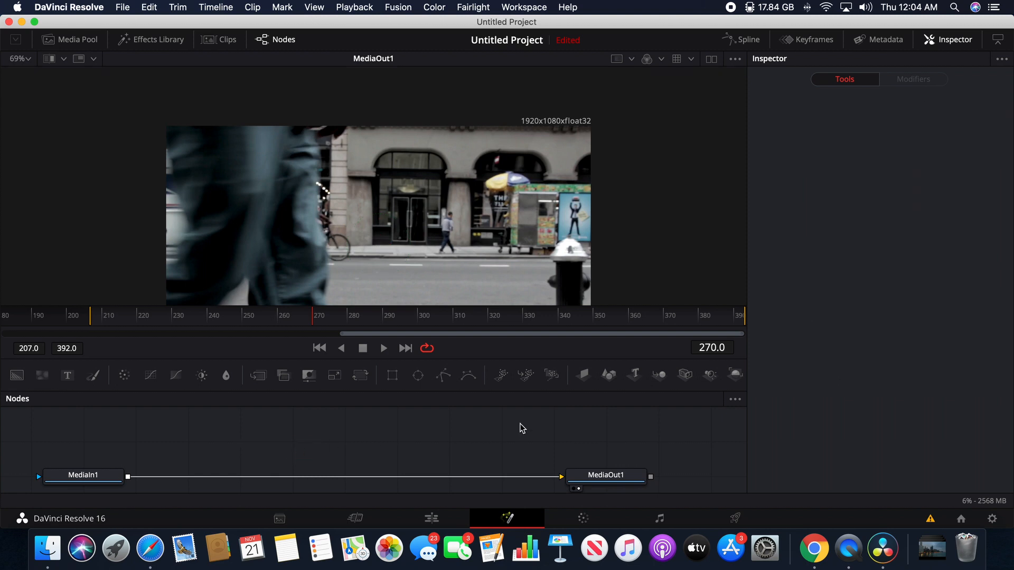
Add a Polygon mask node, connect it to MediaIn1 and invert the mask
left_click(444, 376)
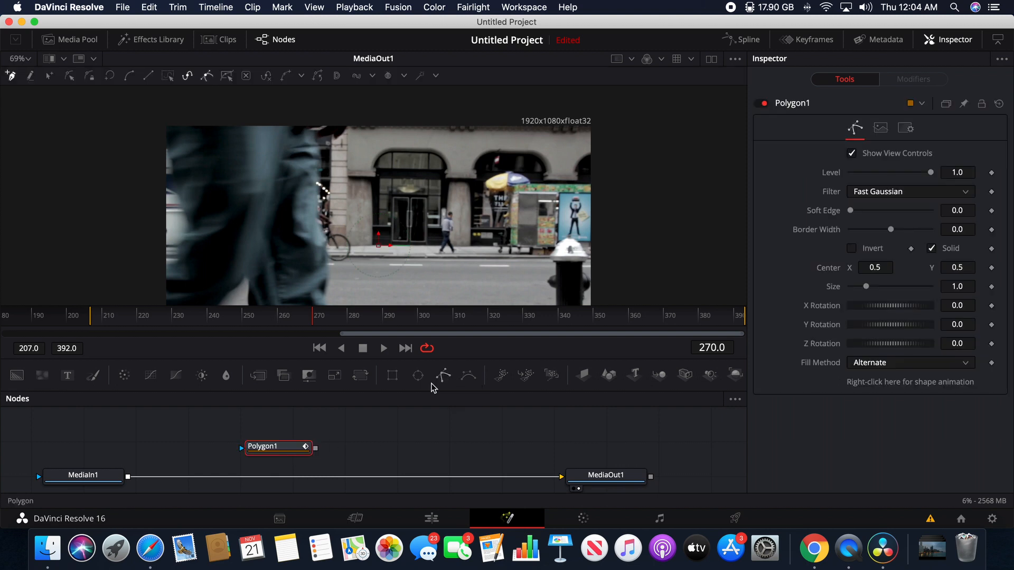
left_click_drag(274, 450, 39, 478)
left_click_drag(86, 431, 69, 437)
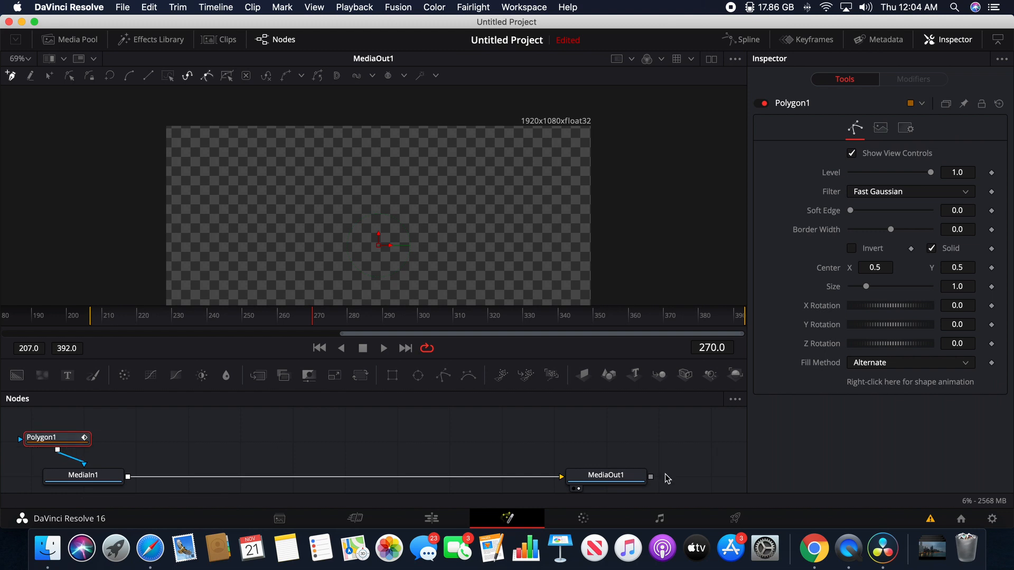
left_click(852, 249)
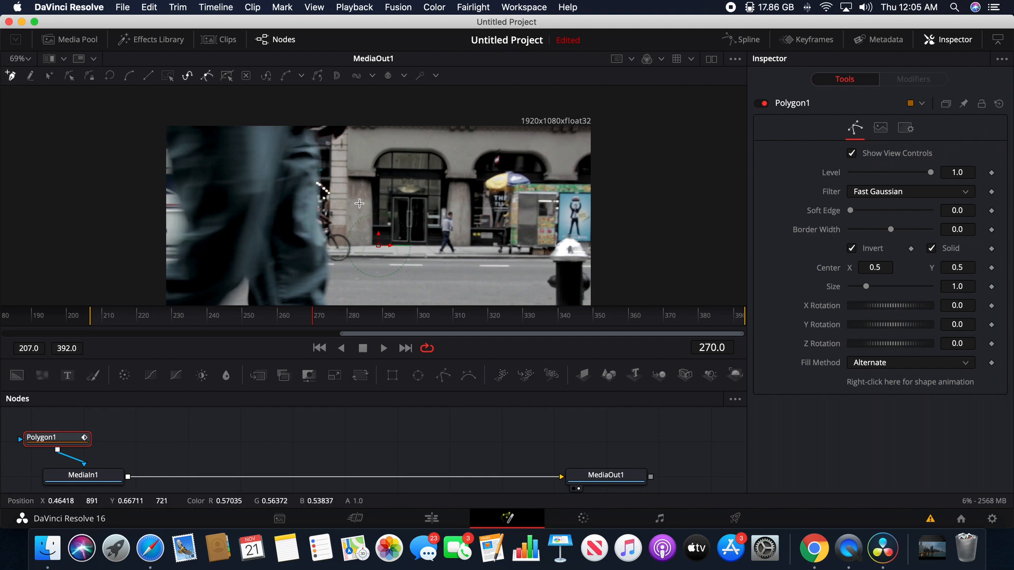
Keyframe the polygon's Center at frame 270 and check the pedestrian's position one frame ahead
left_click(992, 268)
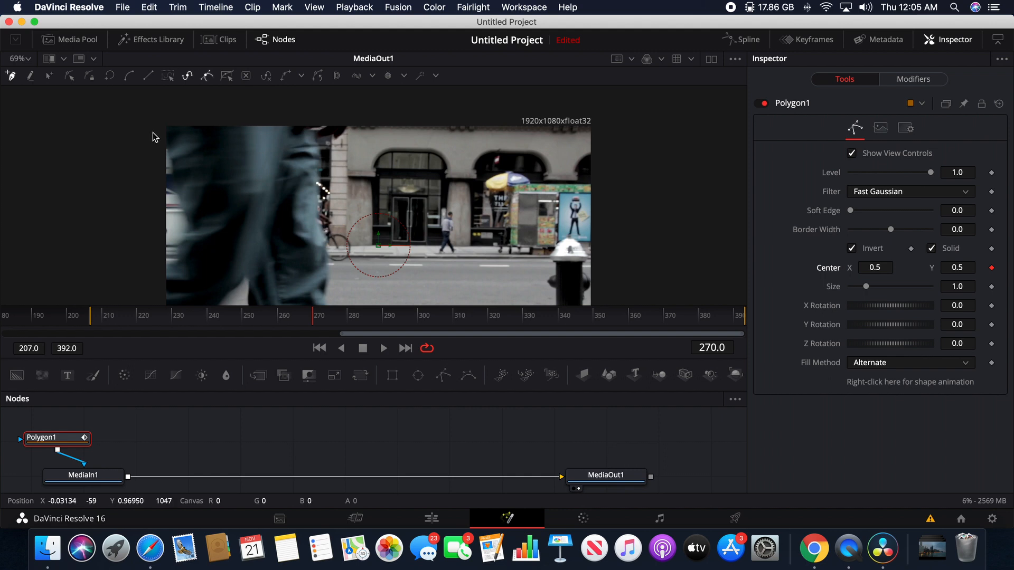
key("Right")
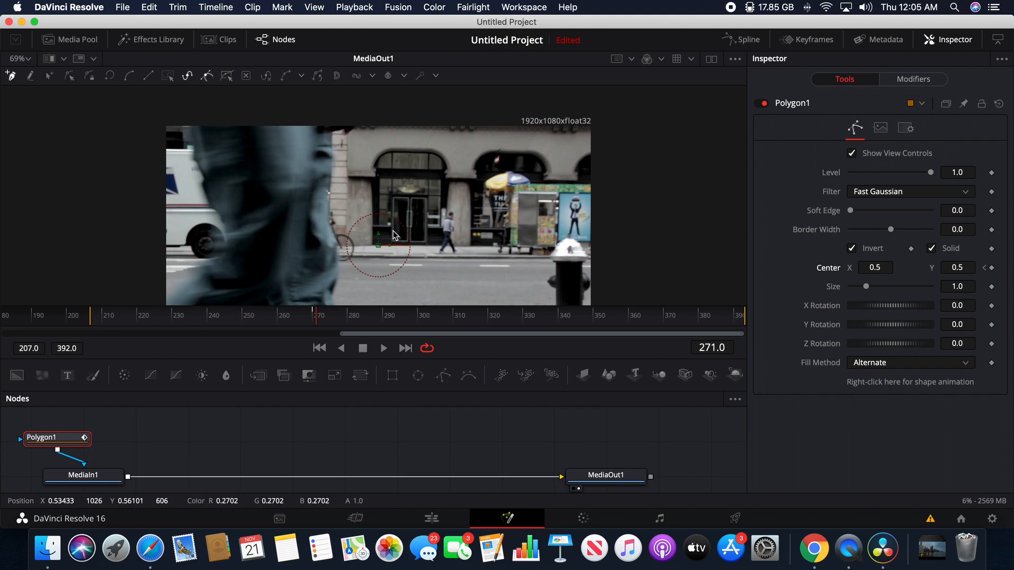
key("Left")
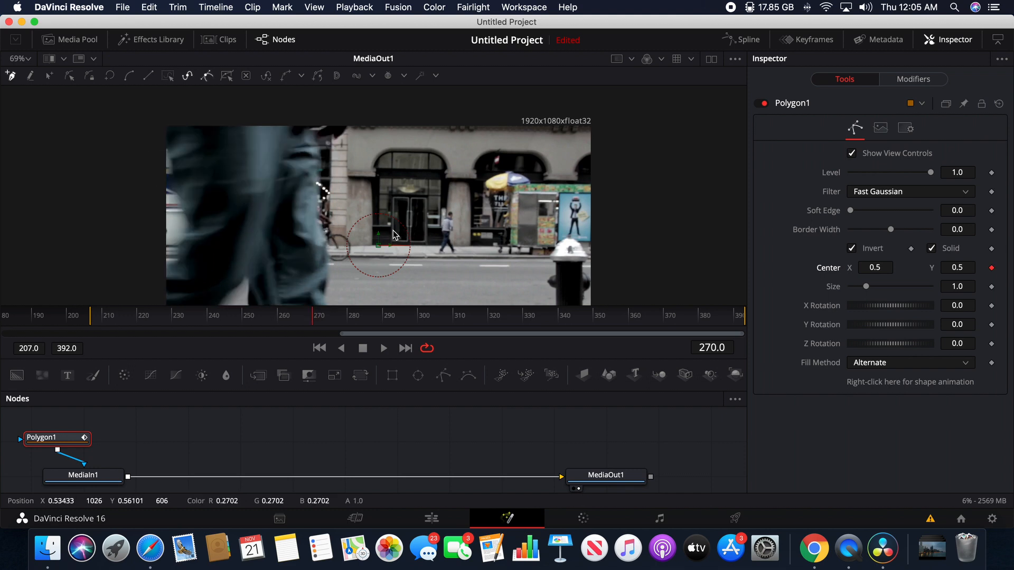
Draw a closed polygon mask at frame 270 around the area behind the pedestrian, following the trouser edge and extending outside the frame
left_click(168, 154)
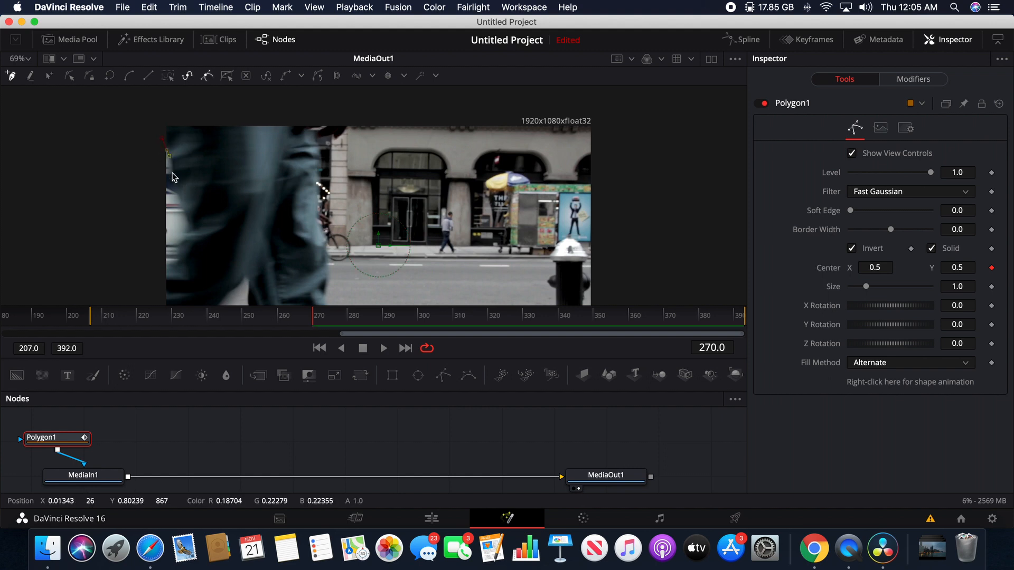
left_click(173, 178)
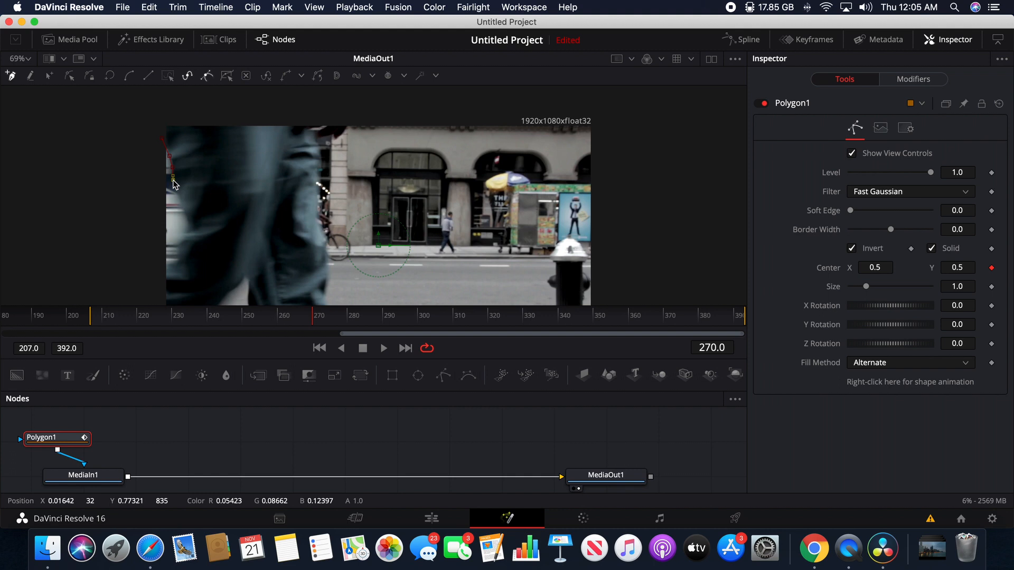
left_click(176, 192)
left_click(180, 207)
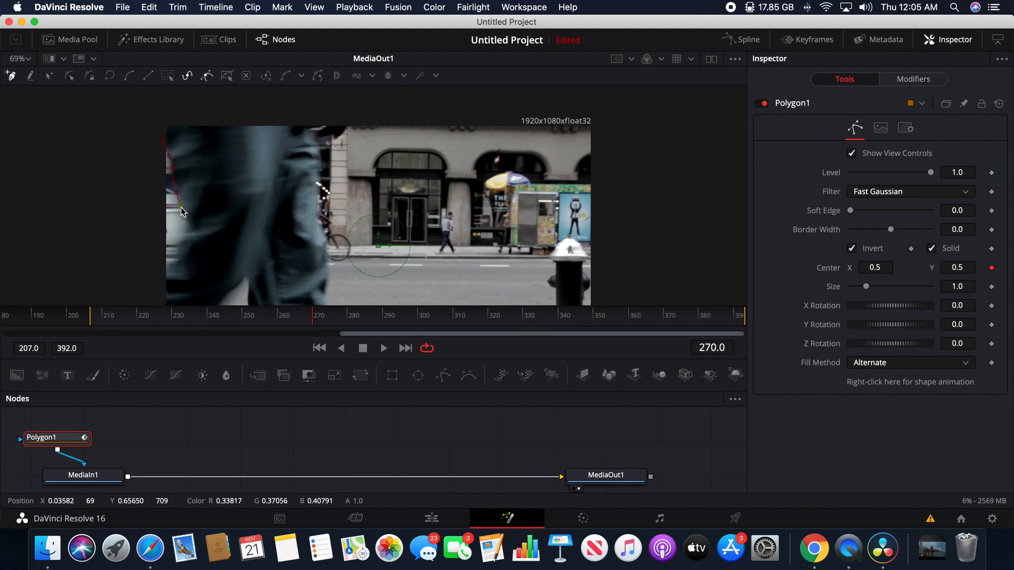
left_click(187, 225)
left_click(185, 236)
left_click_drag(179, 244, 174, 250)
left_click(177, 256)
left_click(165, 266)
left_click(147, 266)
left_click(147, 144)
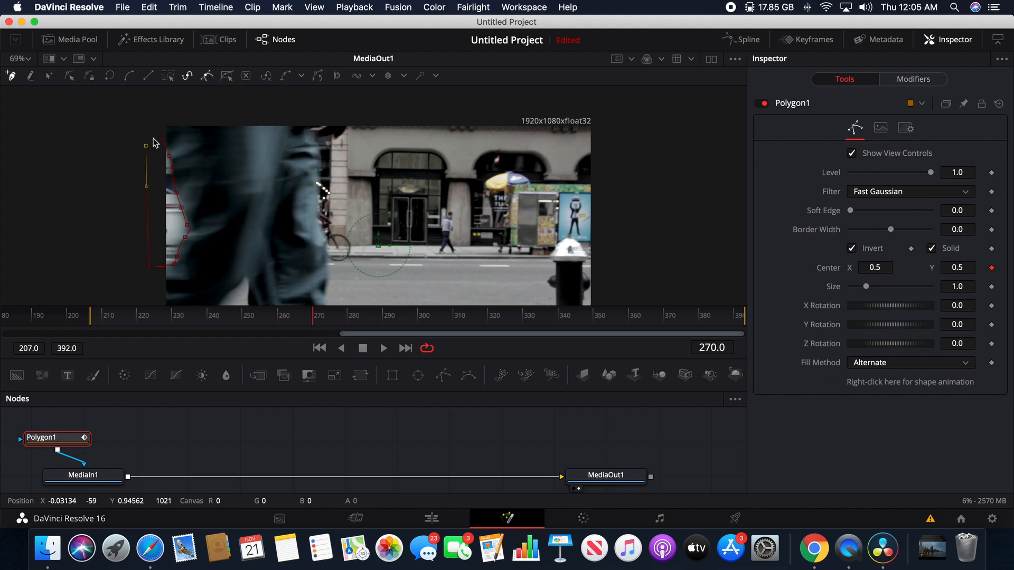
left_click(162, 139)
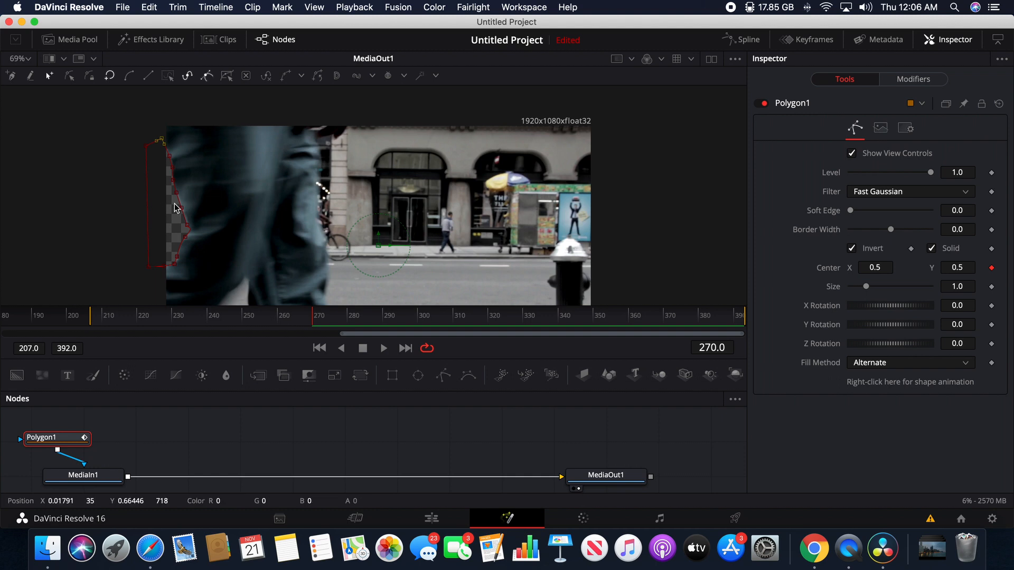
Set the polygon mask's Soft Edge to 0.011 and its Border Width to 0.01
left_click_drag(850, 210, 856, 213)
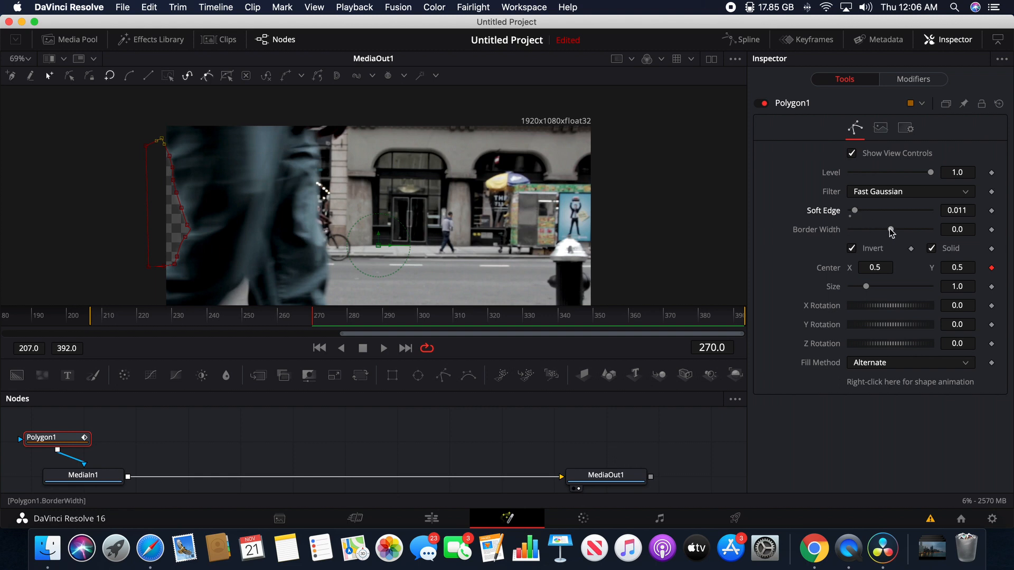
left_click_drag(891, 231, 893, 230)
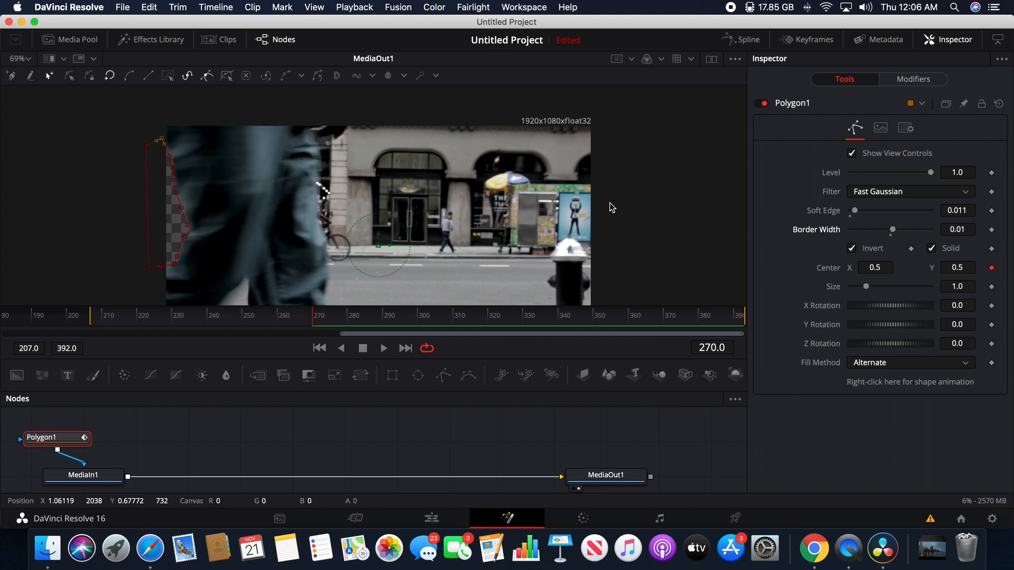
At frame 271, shift the mask toward the pedestrian's trailing edge by setting its Center X to 0.56
key("Right")
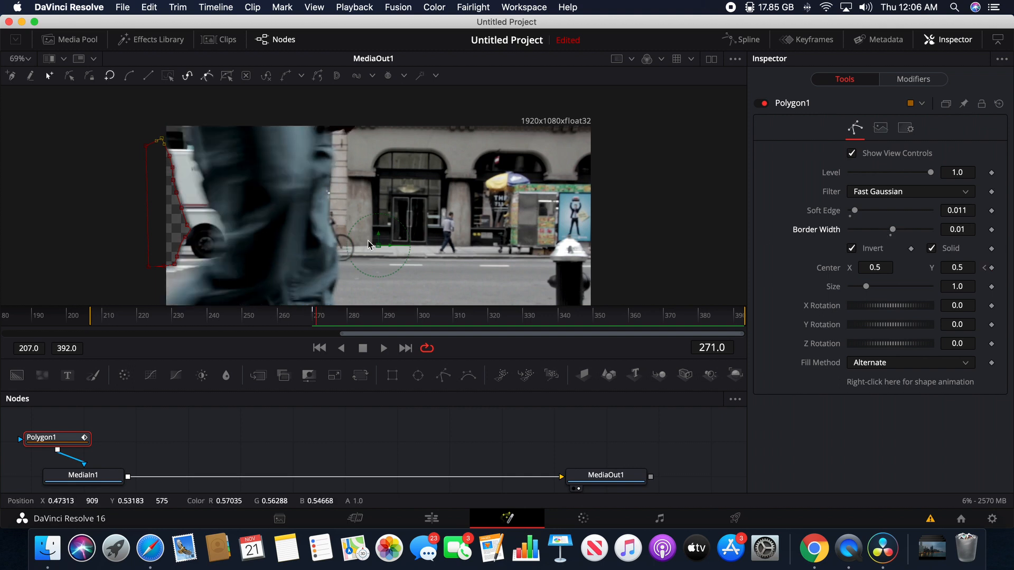
left_click_drag(384, 248, 411, 248)
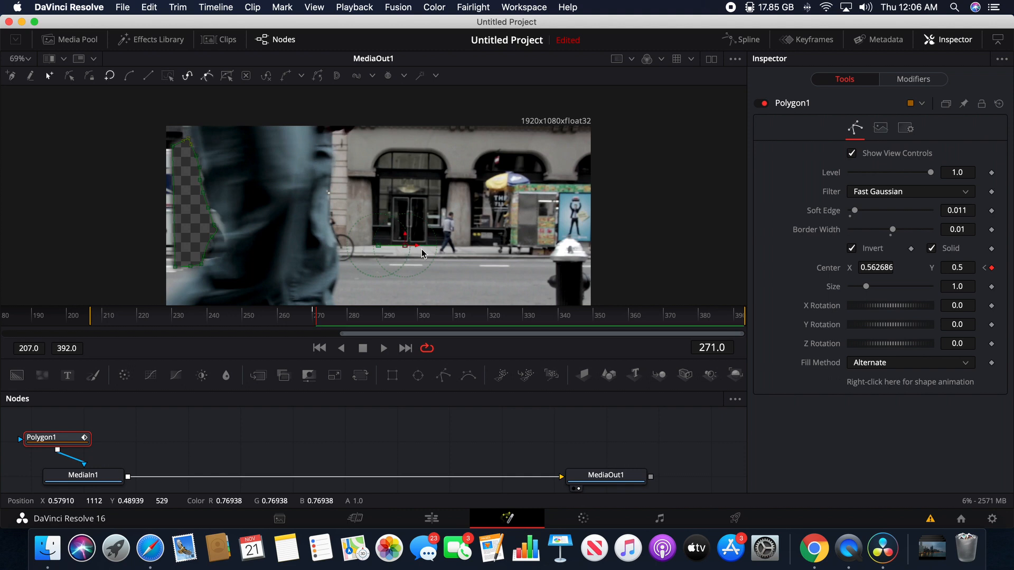
key("super+z")
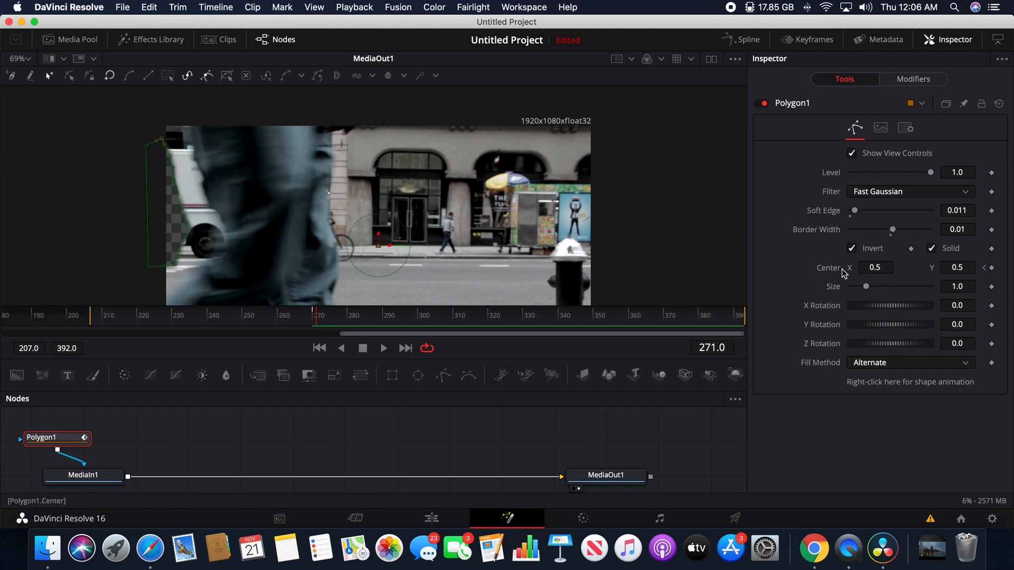
left_click_drag(876, 267, 907, 268)
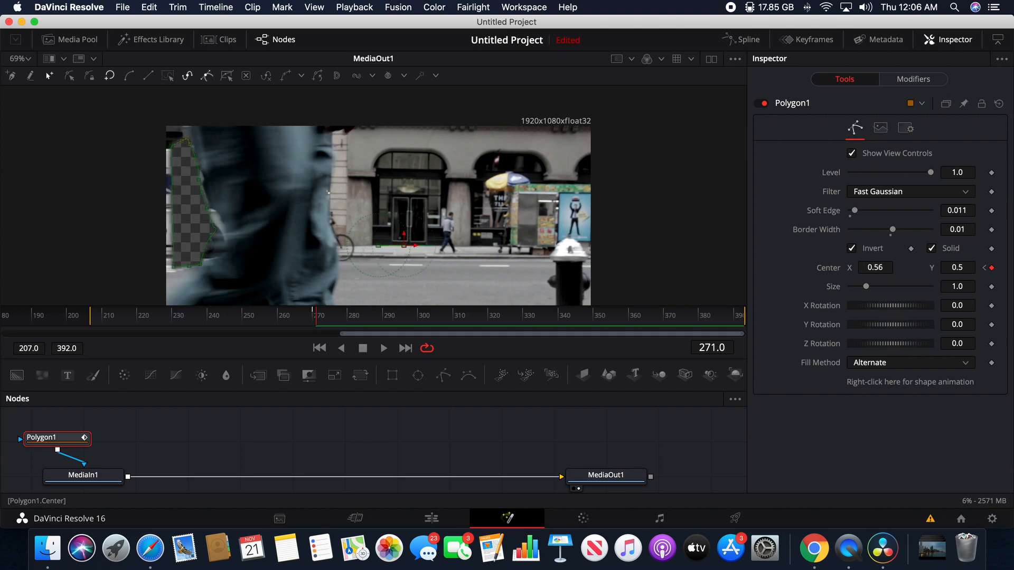
At frame 271, reshape the mask so its outer points sit outside the picture and its inner edge follows the pedestrian's trousers
left_click_drag(188, 140, 139, 148)
left_click_drag(170, 274, 152, 295)
scroll(397, 222, "down", 1)
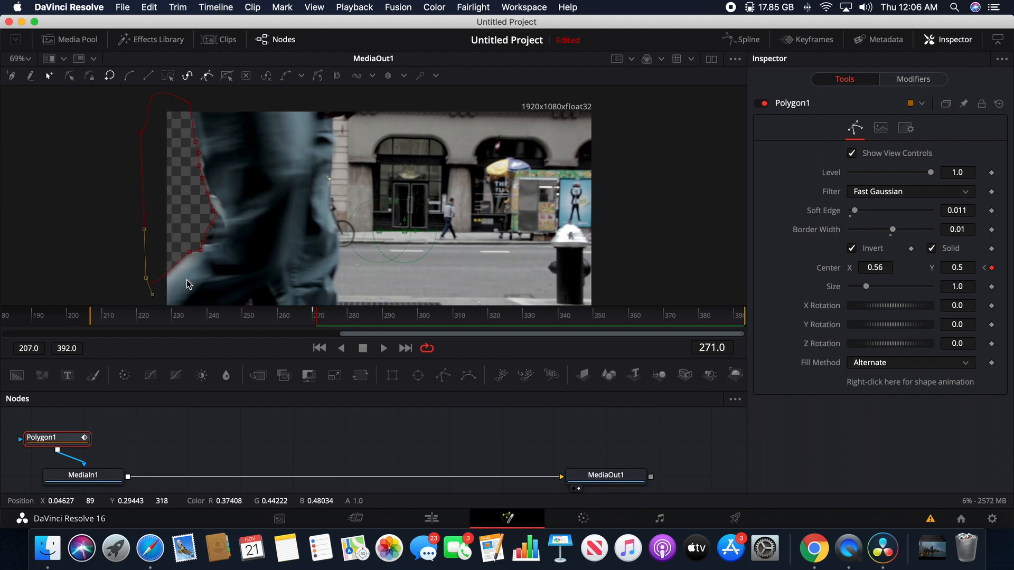
left_click_drag(189, 252, 168, 274)
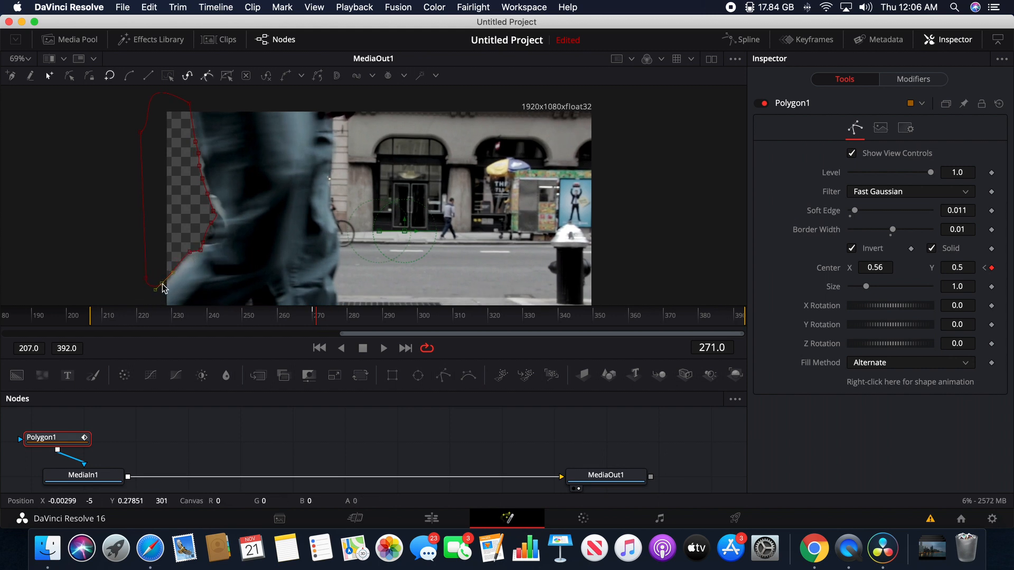
left_click(212, 225)
mouse_move(212, 227)
left_mouse_down()
mouse_move(222, 226)
mouse_move(220, 209)
left_mouse_up()
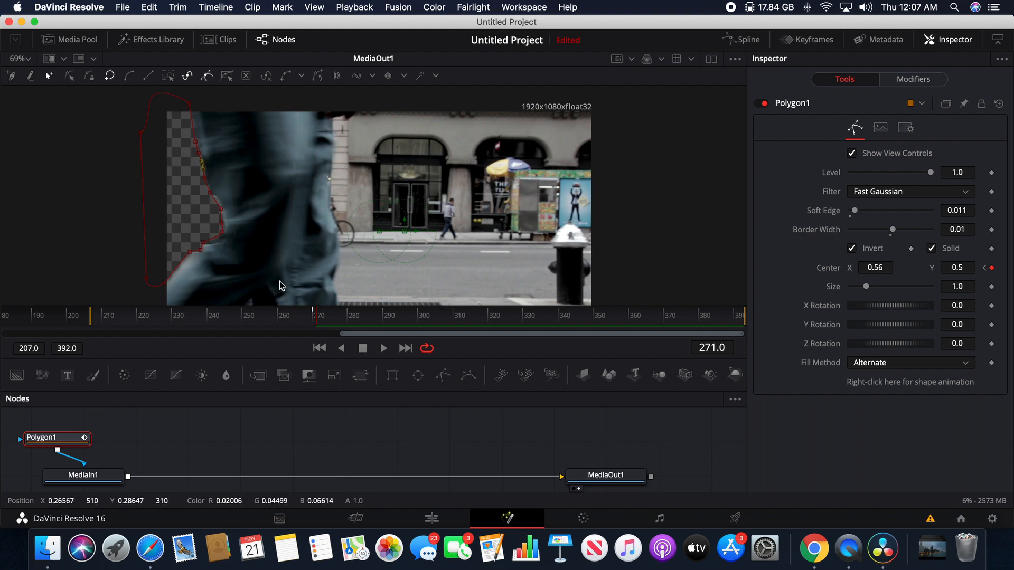
At frame 272, shift the mask toward the pedestrian's trailing edge, to a Center X of about 0.59
key("Right")
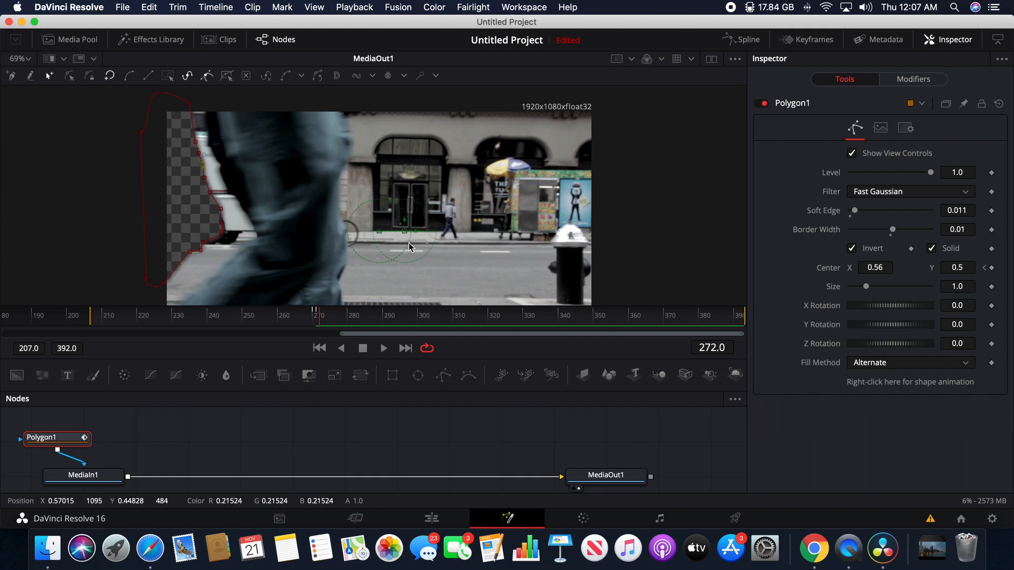
key("Left")
key("Left")
key("Right")
key("Right")
left_click_drag(410, 236, 424, 232)
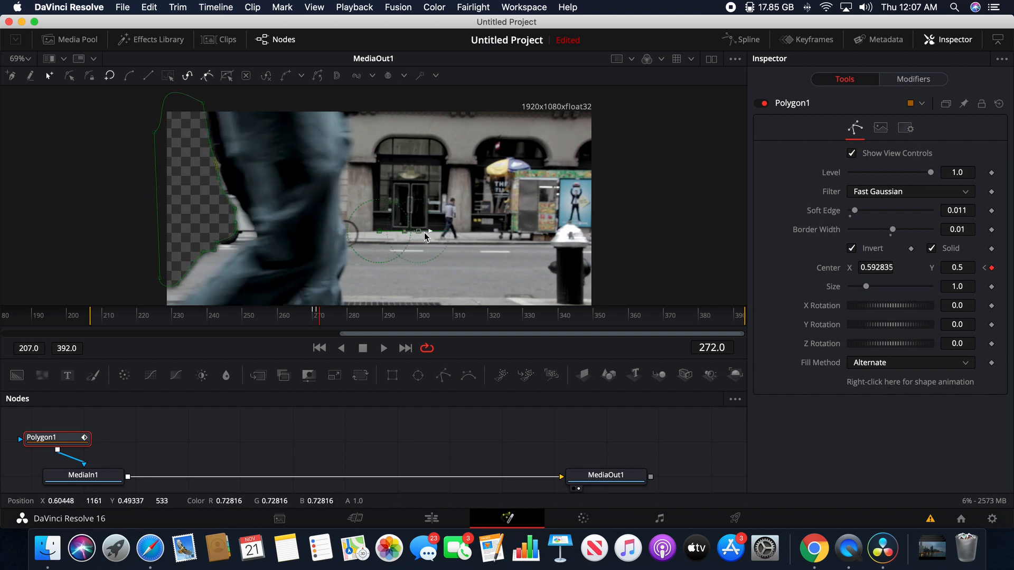
Reshape the mask at frame 272 along the back of the bent leg and extend its lower points beyond the picture's edge
left_click_drag(236, 208, 257, 232)
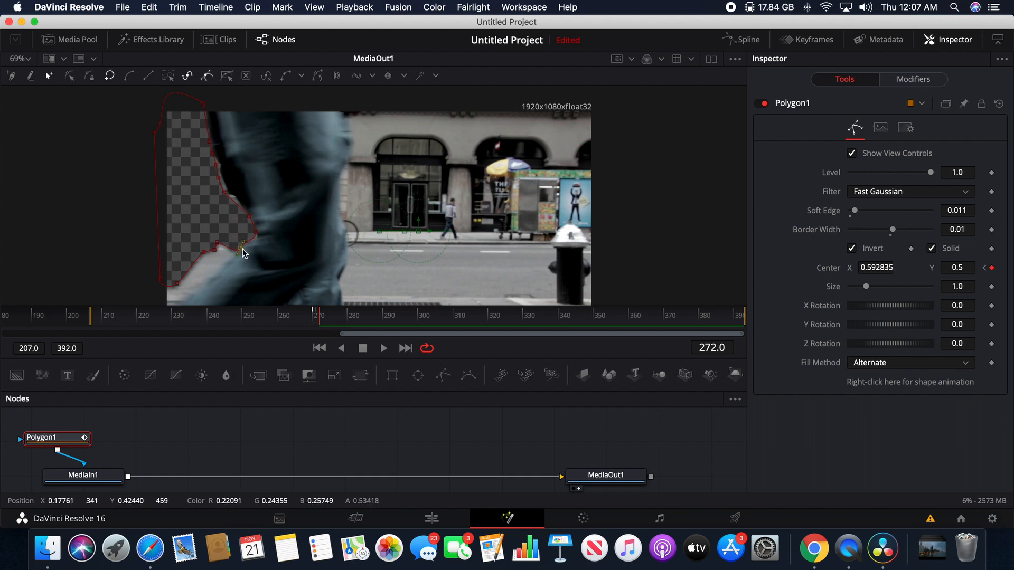
left_click_drag(224, 262, 201, 296)
scroll(134, 262, "down", 5)
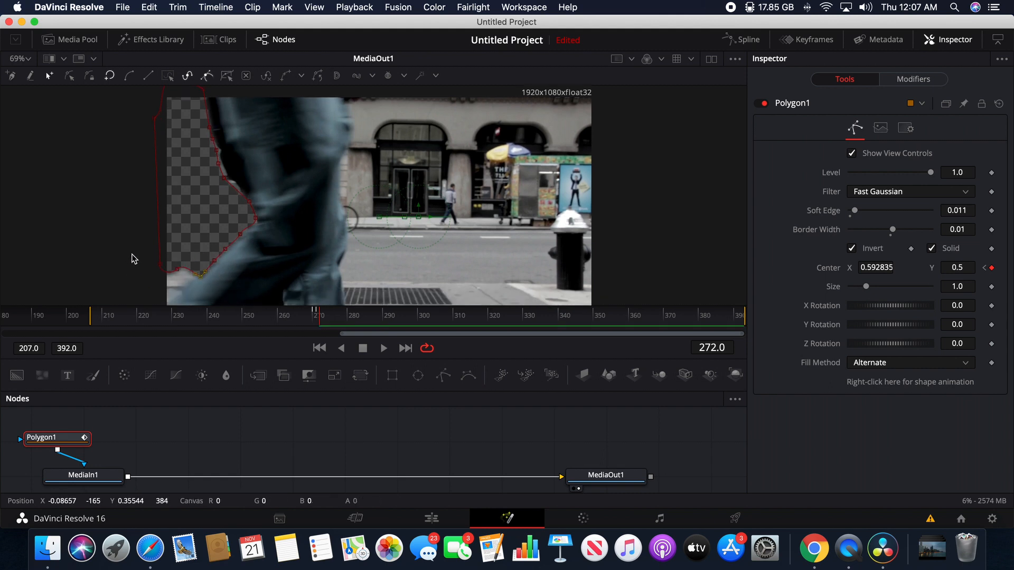
left_click_drag(185, 243, 163, 275)
scroll(159, 196, "up", 3)
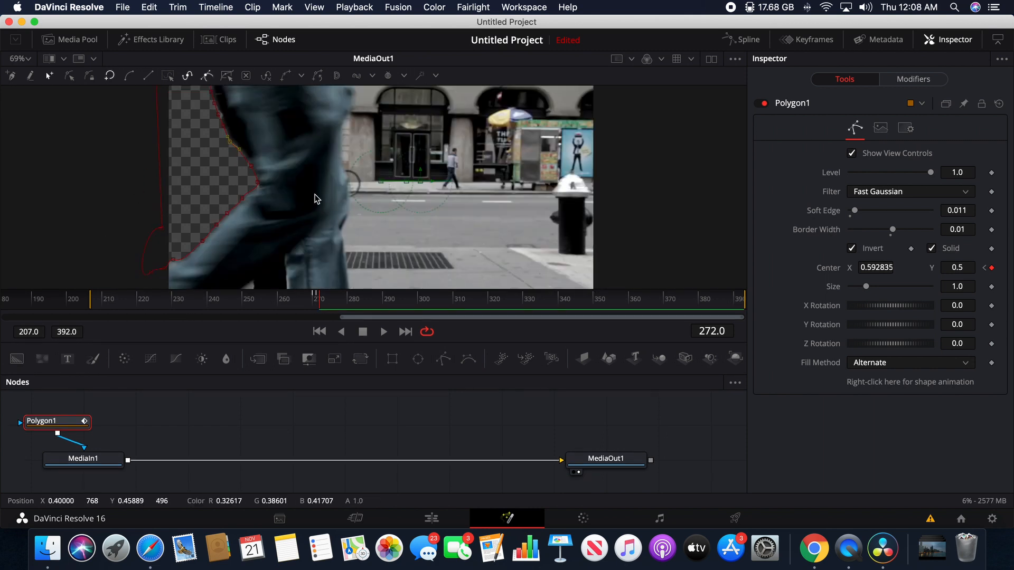
At frame 273, shift the mask to a Center X of about 0.65 and refit its points to the trailing leg and beyond the picture's edge
left_click_drag(457, 289, 457, 367)
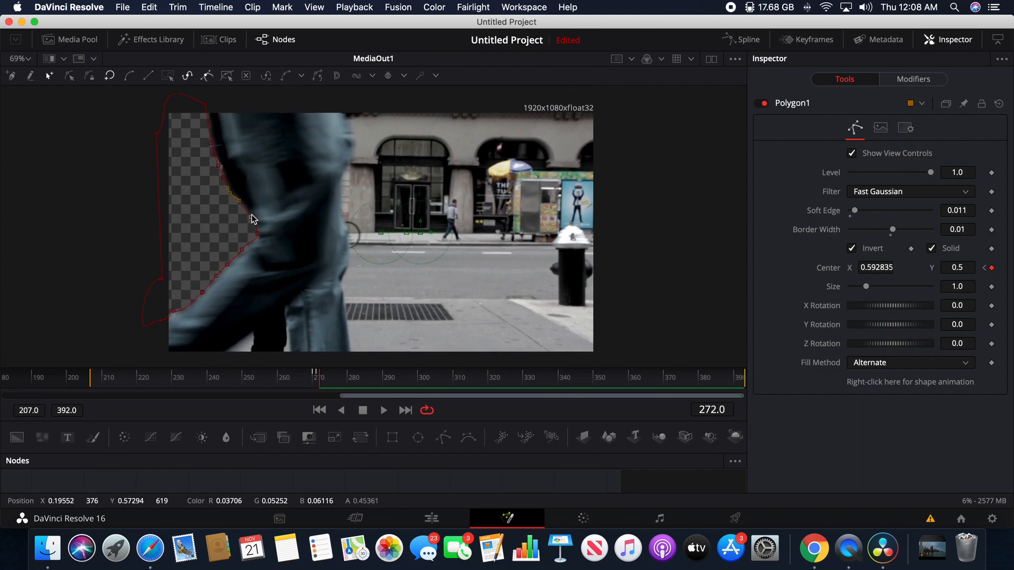
key("Right")
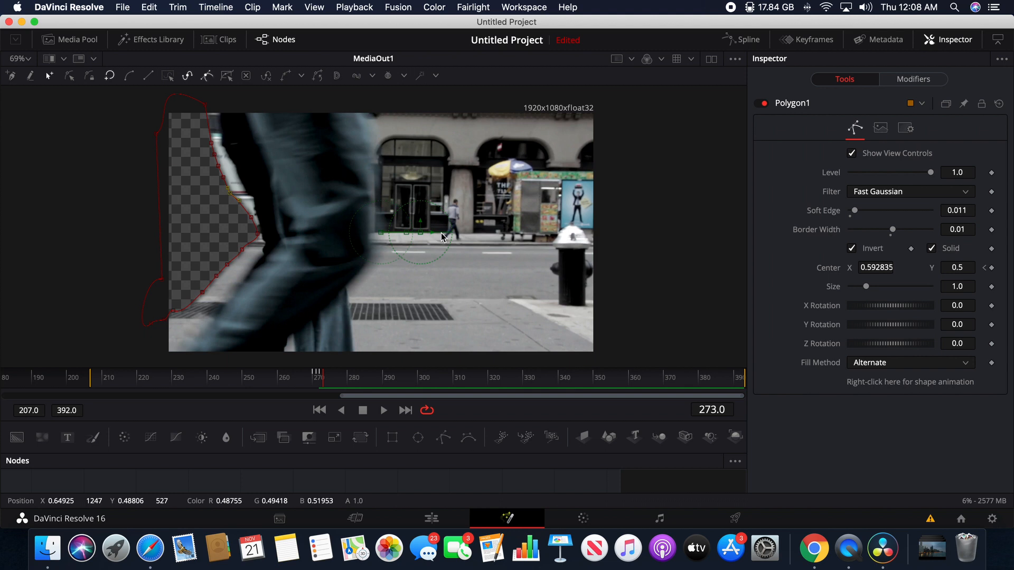
left_click_drag(427, 236, 454, 237)
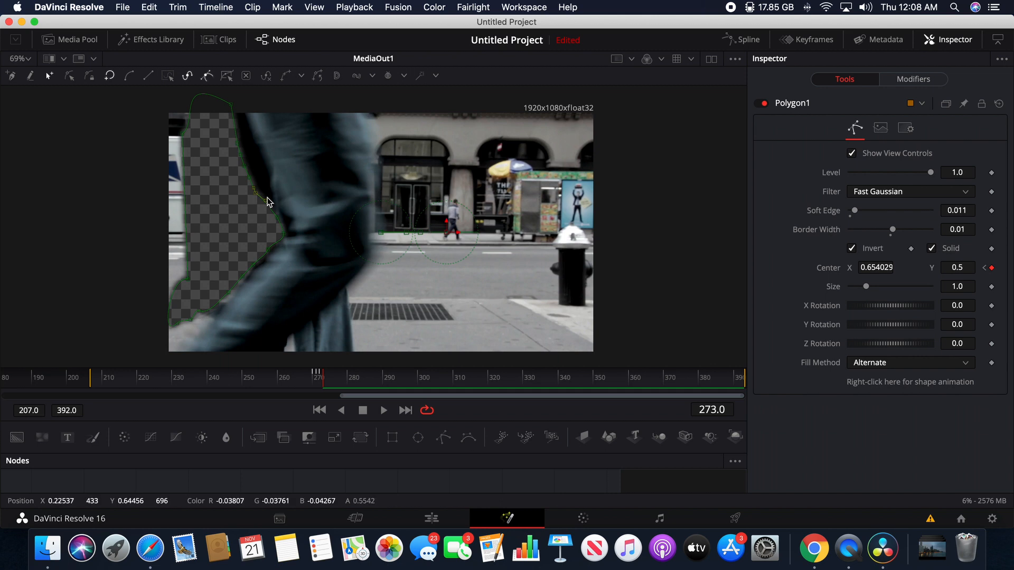
left_click_drag(266, 201, 241, 110)
left_click(241, 153)
left_click_drag(183, 133, 159, 107)
left_click_drag(187, 279, 154, 355)
scroll(107, 276, "down", 1)
scroll(106, 276, "down", 1)
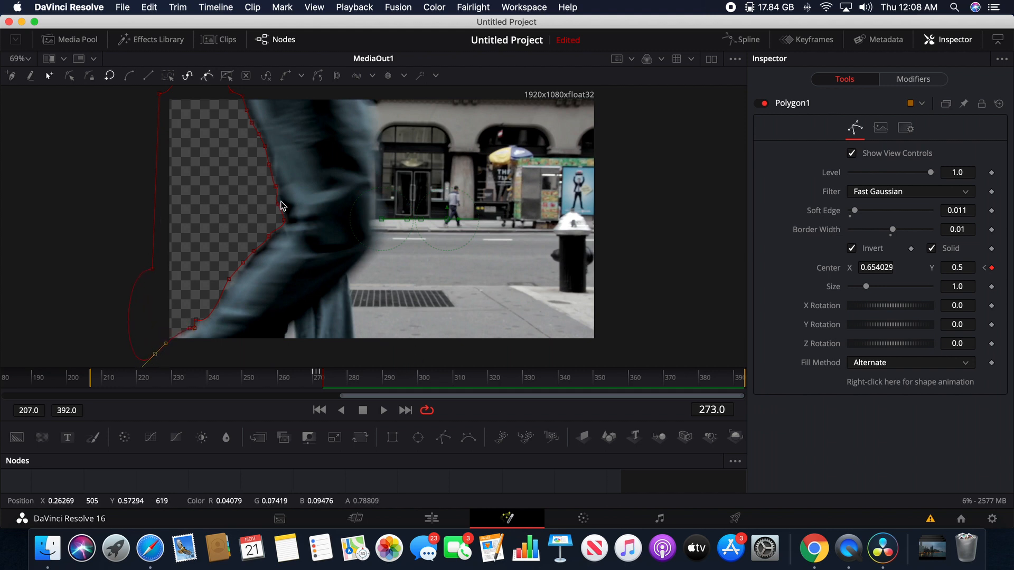
Review the mask animation frame by frame from frame 290 back to frame 270
key("Right")
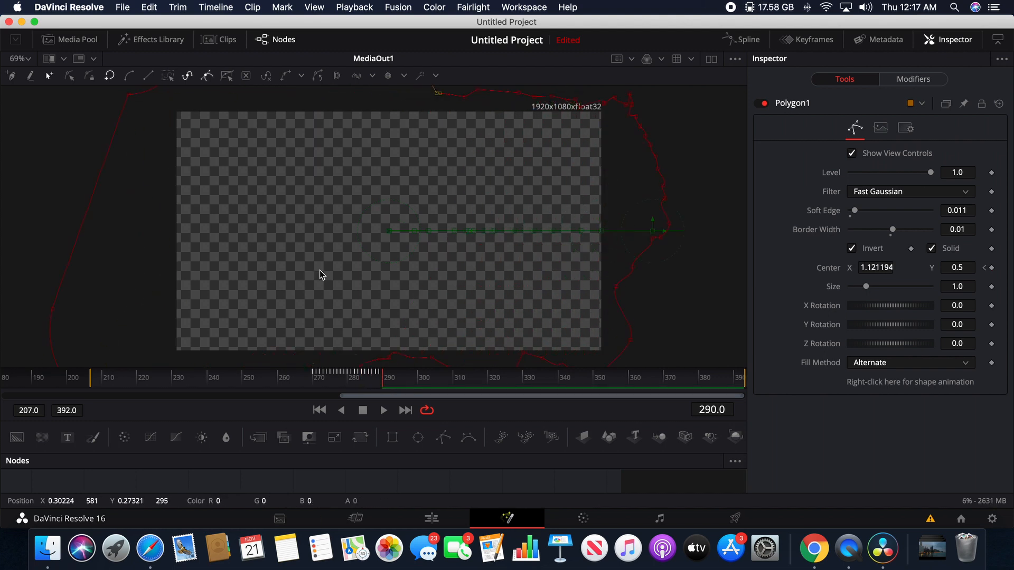
key("Left")
key("Left")
key("Left")
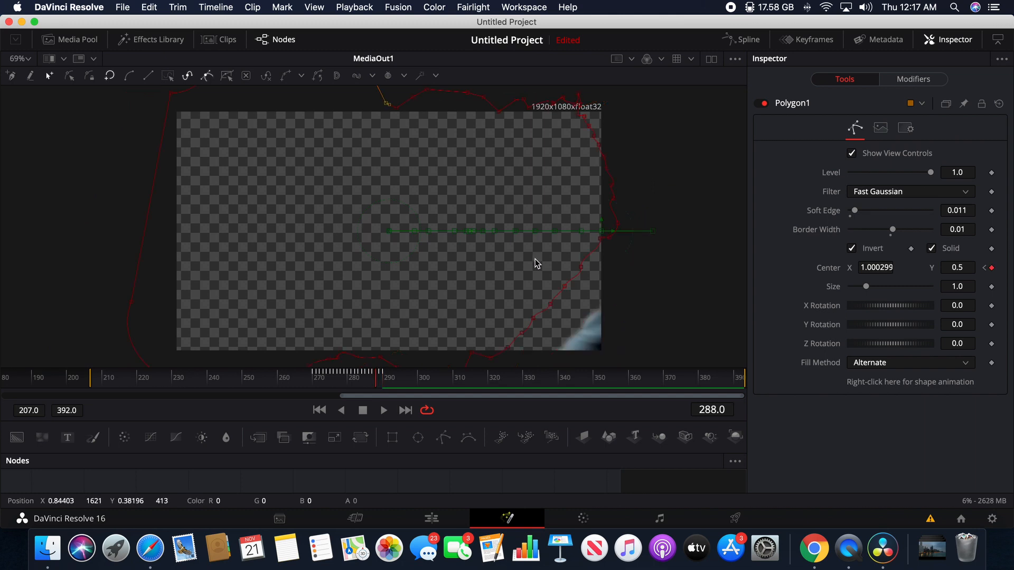
key("Left")
key("Left")
key("Left")
key("Left")
key("Left")
key("Left")
key("Left")
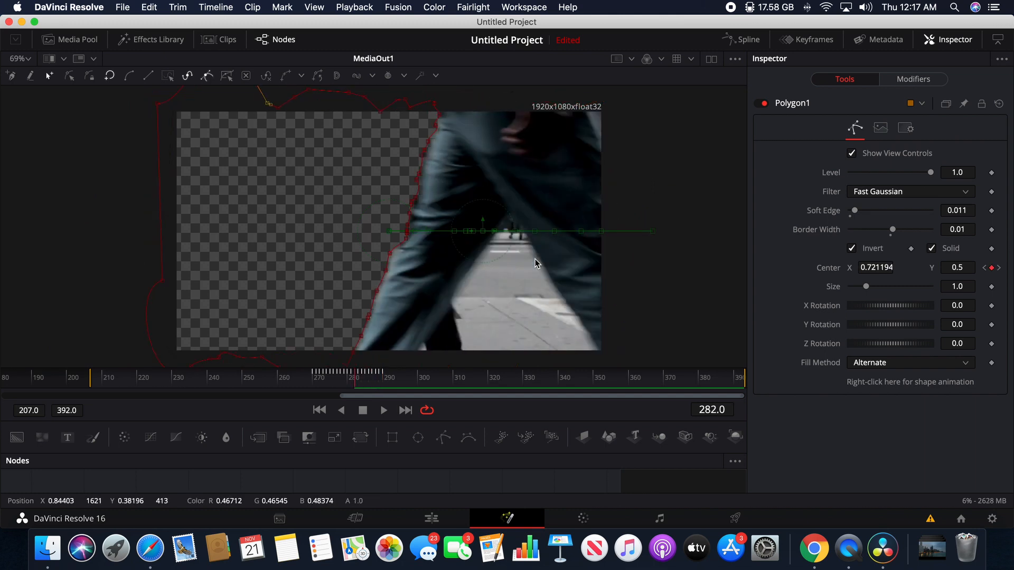
key("Left")
key("Left")
key("Left")
key("Left")
key("Left")
key("Left")
key("Left")
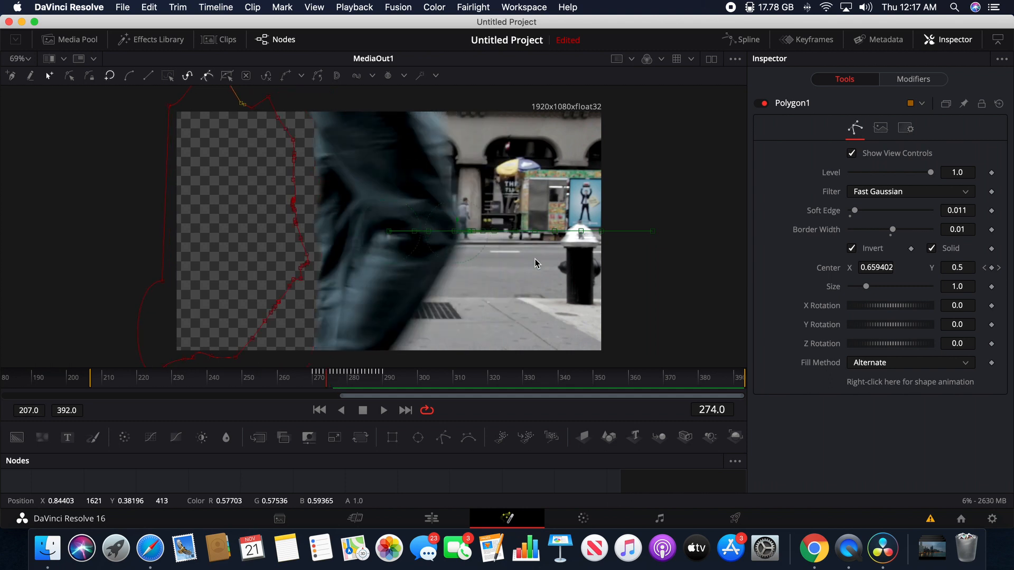
key("Left")
key("Left")
key("Left")
key("Left")
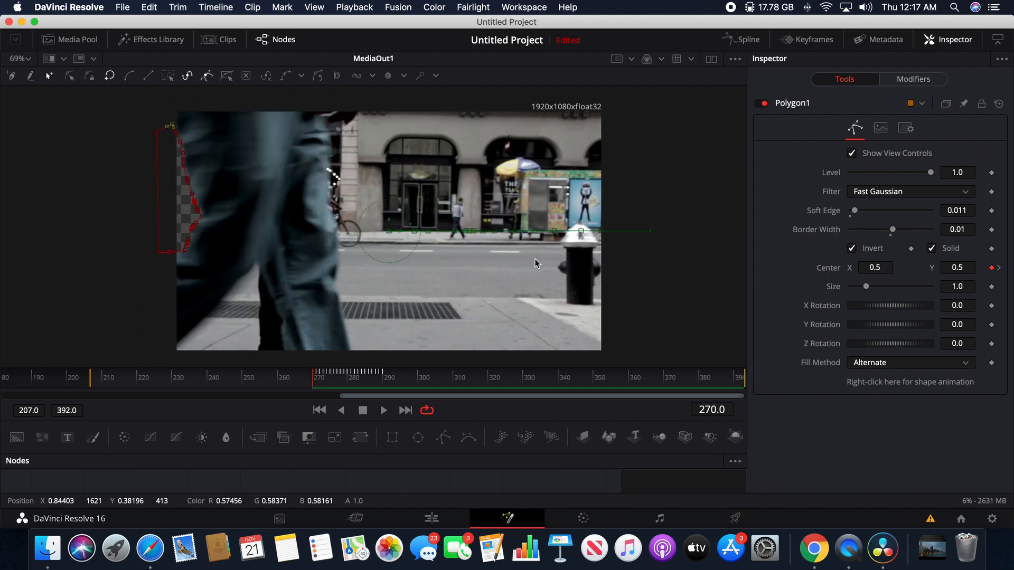
Compare the frames around 270, try moving the mask outside the picture at frame 270, and undo the move
key("Right")
key("Right")
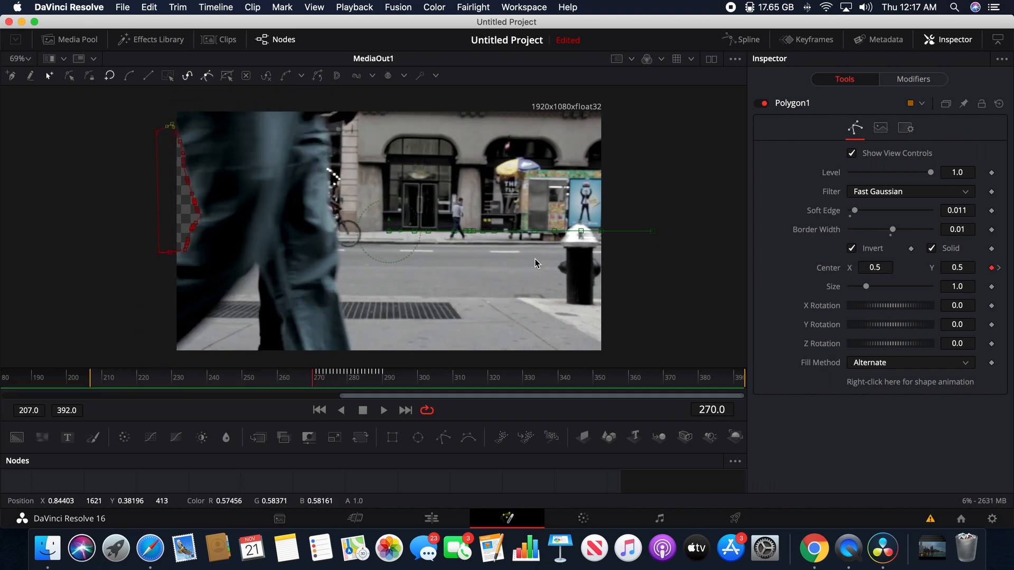
key("Left")
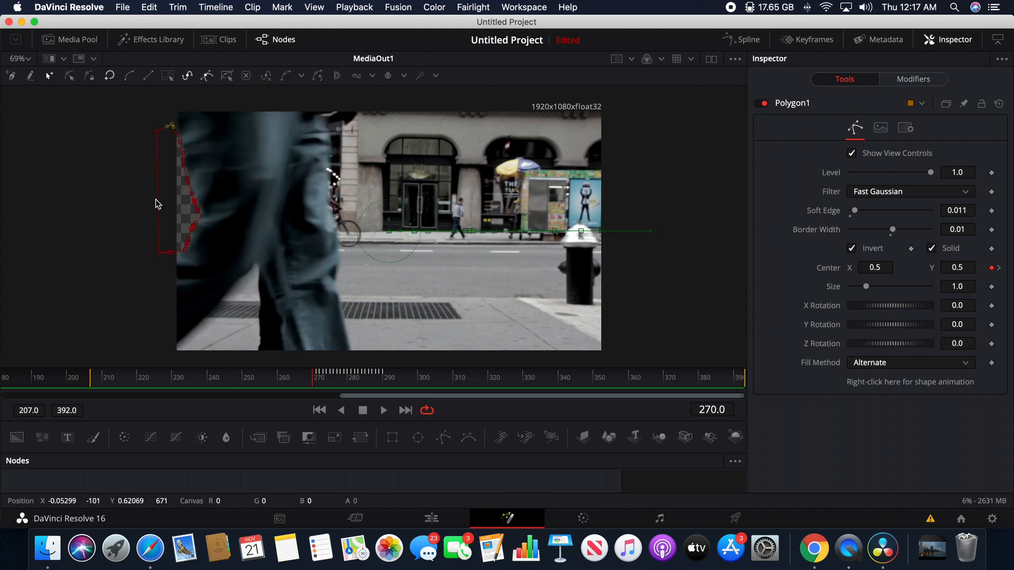
key("Left")
key("Right")
key("Right")
key("Left")
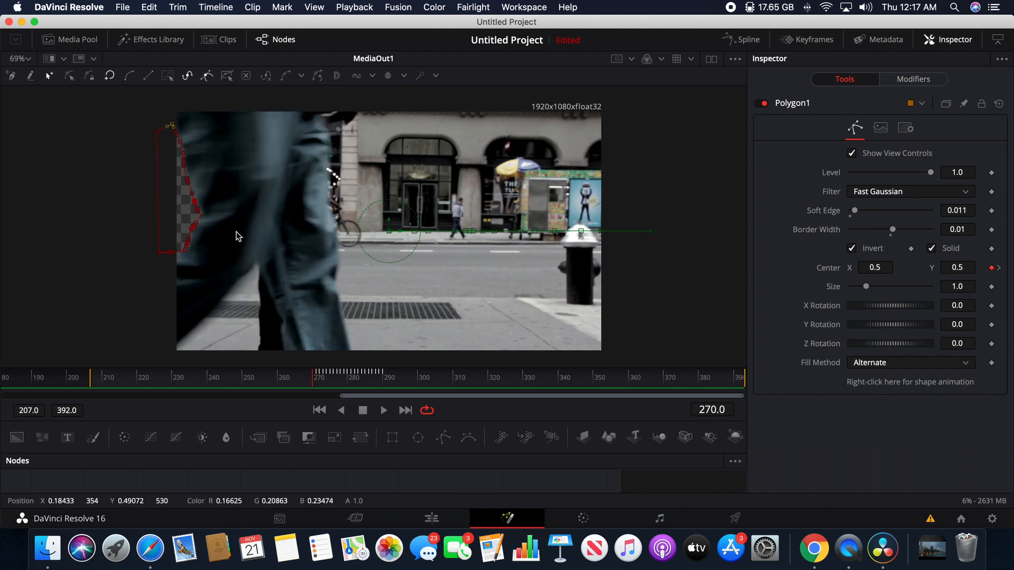
left_click_drag(397, 235, 316, 236)
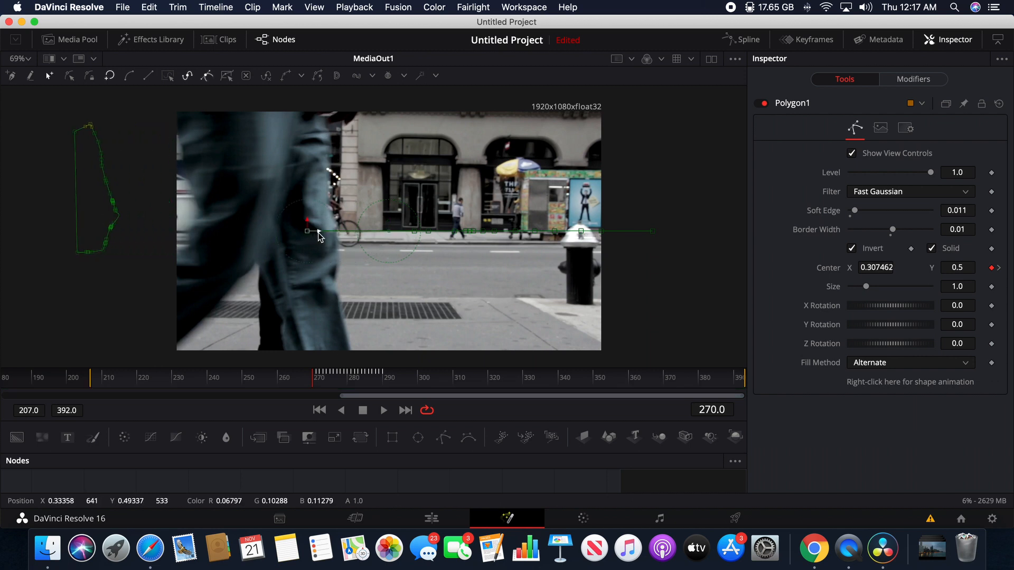
key("super+z")
At frame 269, move the mask completely outside the picture, to a Center X of about 0.37
key("Left")
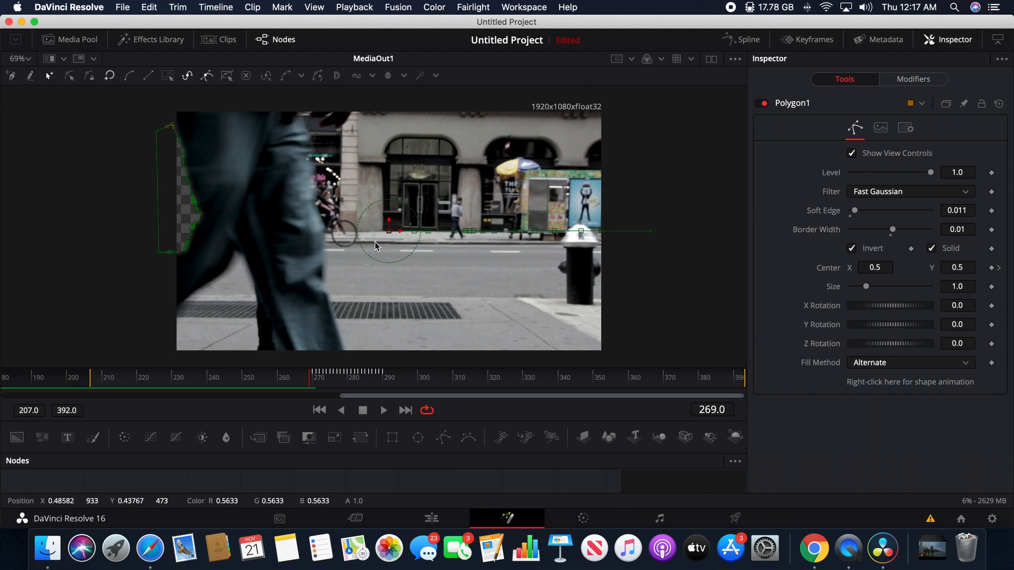
key("Right")
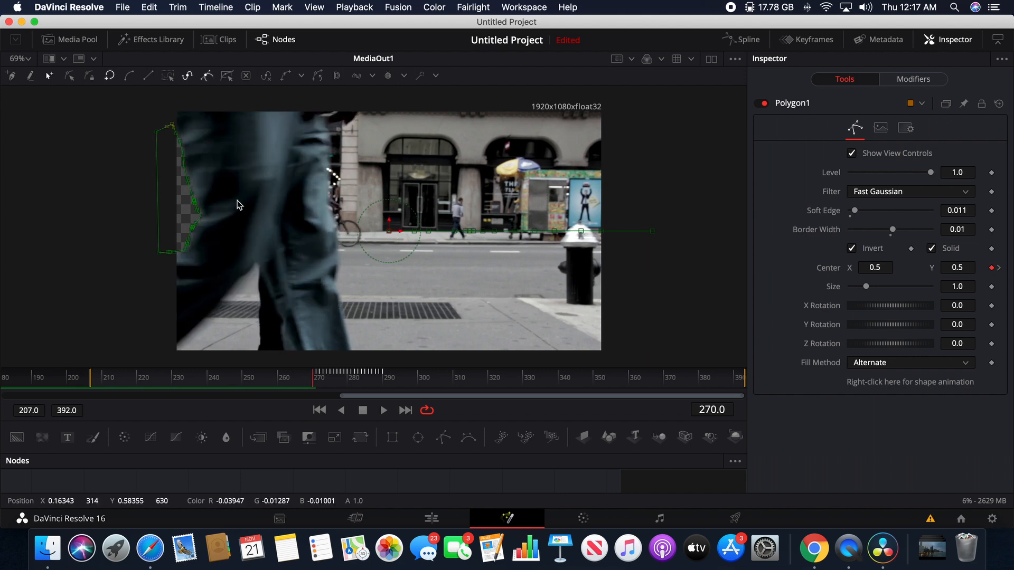
key("Left")
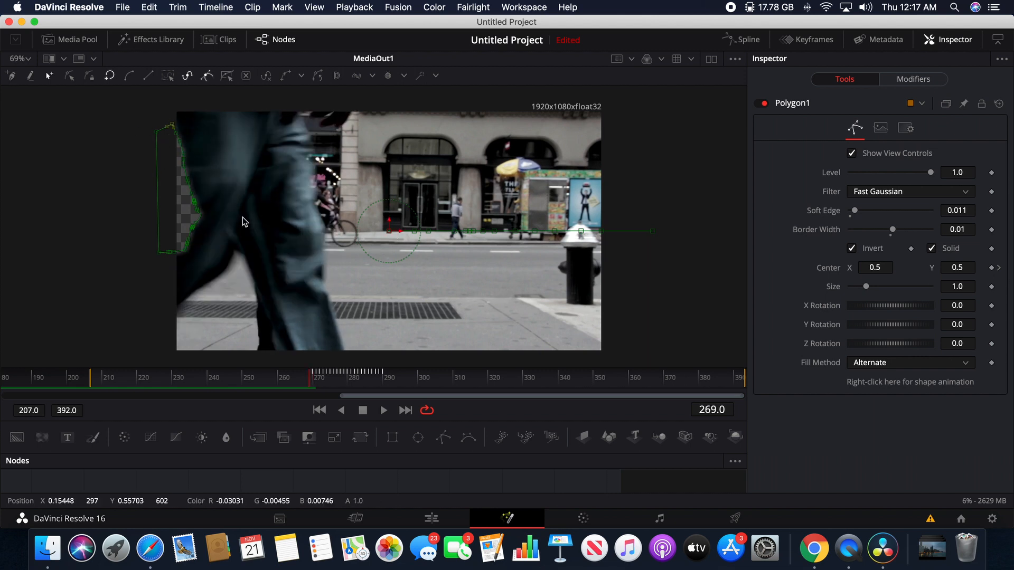
left_click_drag(396, 231, 339, 232)
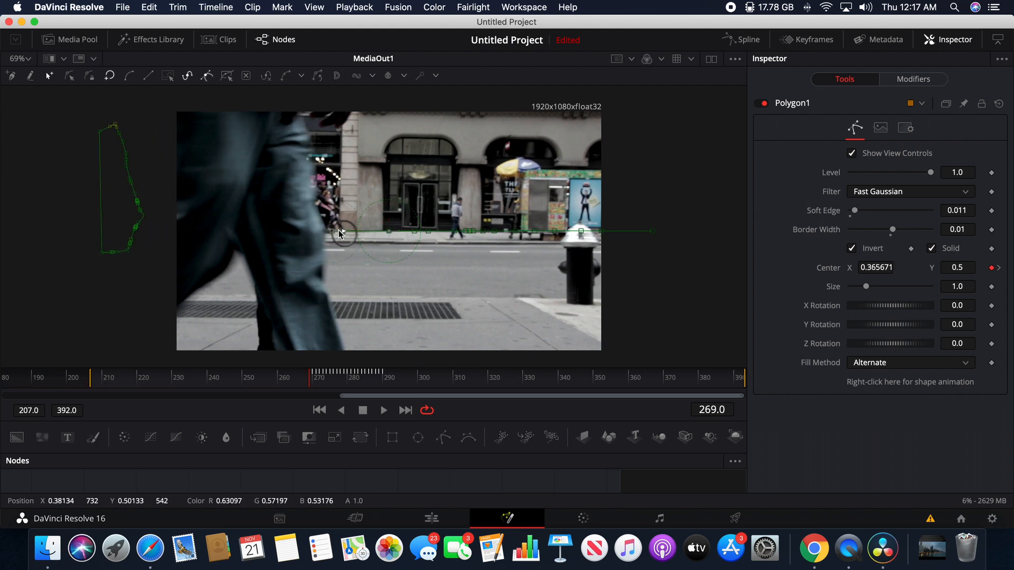
Compare frames 269 and 270 to check how the mask enters the picture behind the pedestrian
key("Right")
key("Left")
key("Right")
key("Left")
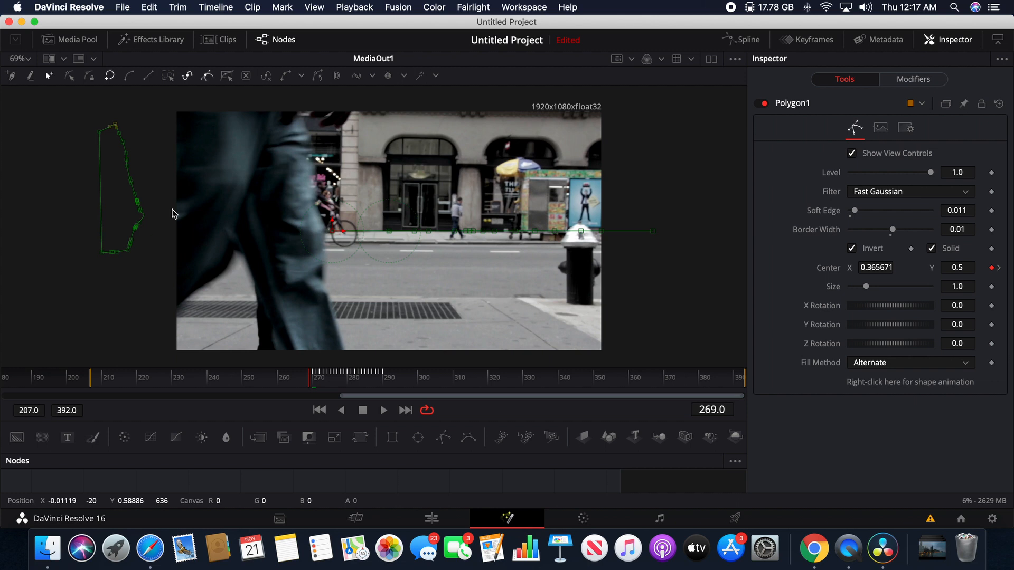
key("Right")
key("Left")
key("Right")
key("Left")
key("Right")
key("Left")
Step through the whole mask animation forward to frame 290 and back to frame 270 to check the wipe
key("Right")
key("Right")
key("Right")
key("Right")
key("Right")
key("Right")
key("Right")
key("Right")
key("Right")
key("Right")
key("Right")
key("Right")
key("Right")
key("Right")
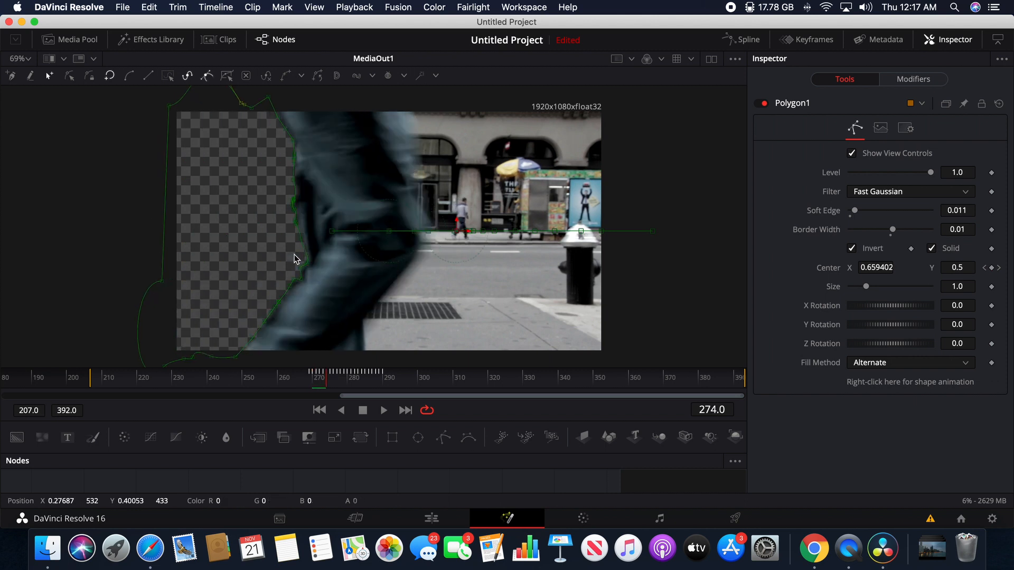
key("Right")
key("Right")
key("Right")
key("Right")
key("Right")
key("Right")
key("Right")
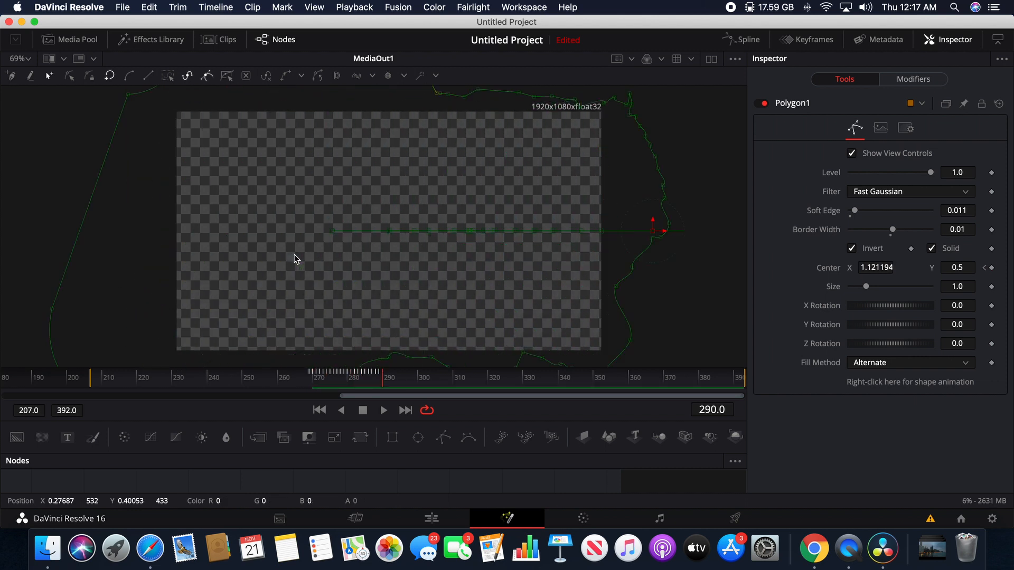
key("Left")
key("Left")
key("Left")
key("Left")
key("Left")
key("Left")
key("Left")
key("Left")
key("Left")
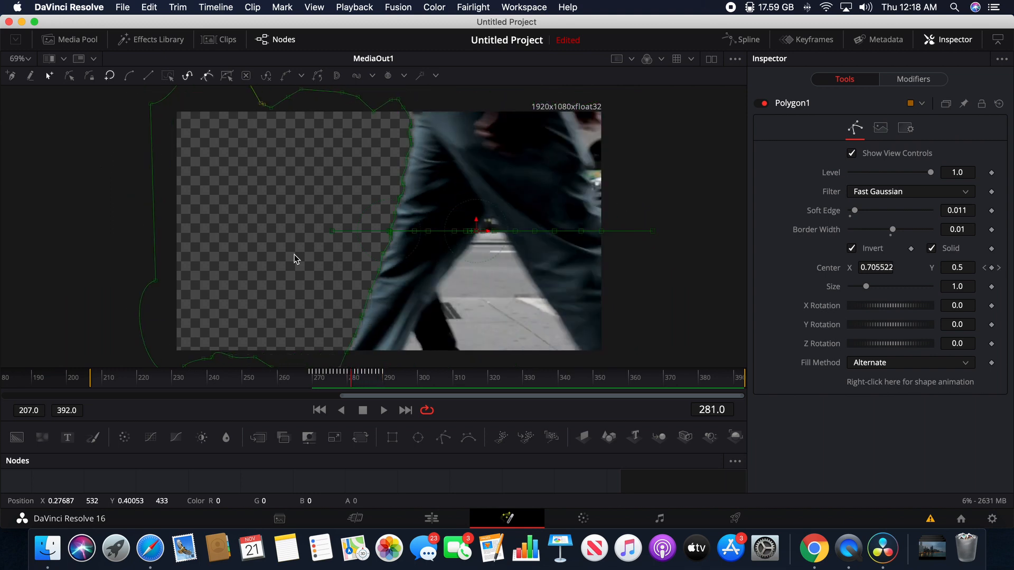
key("Left")
key("Left")
key("Left")
key("Left")
key("Left")
key("Left")
key("Left")
key("Left")
key("Left")
key("Left")
key("Left")
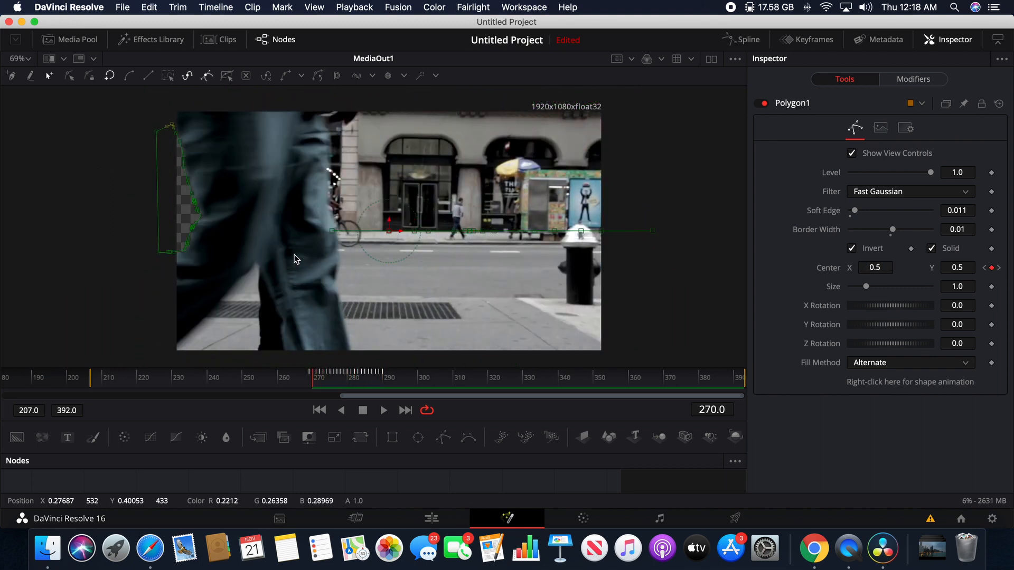
key("Left")
key("Right")
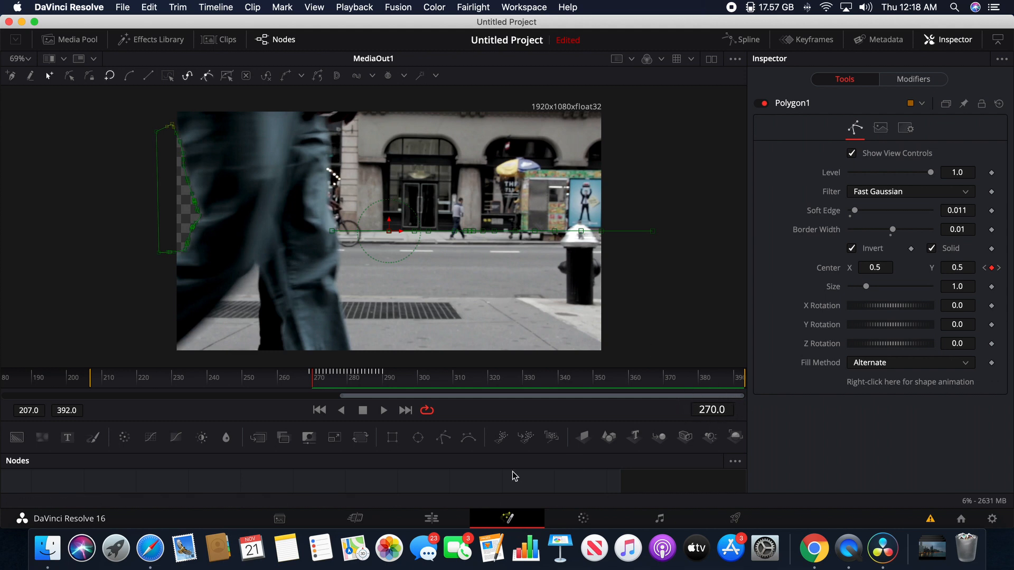
On the Edit page, preview the cut between the clips and move the Pexels Videos 2880.mp4 clip up to track V2
left_click(434, 519)
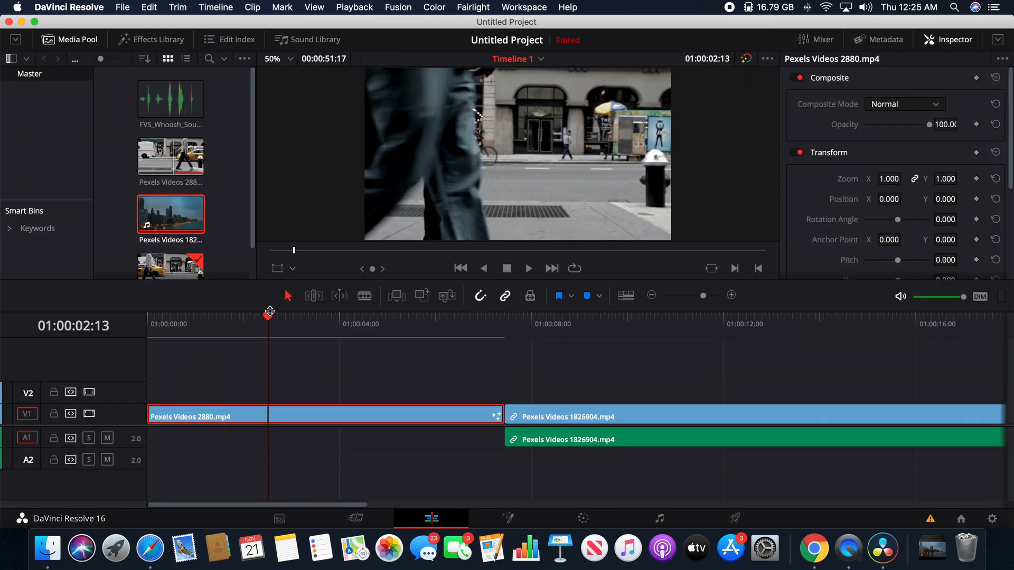
left_click_drag(270, 312, 536, 349)
key("space")
left_click_drag(414, 415, 416, 395)
Move the Pexels Videos 1826904.mp4 clip on V1 to start at 01:00:02:13 beneath the masked clip and play the transition
left_click_drag(547, 318, 273, 331)
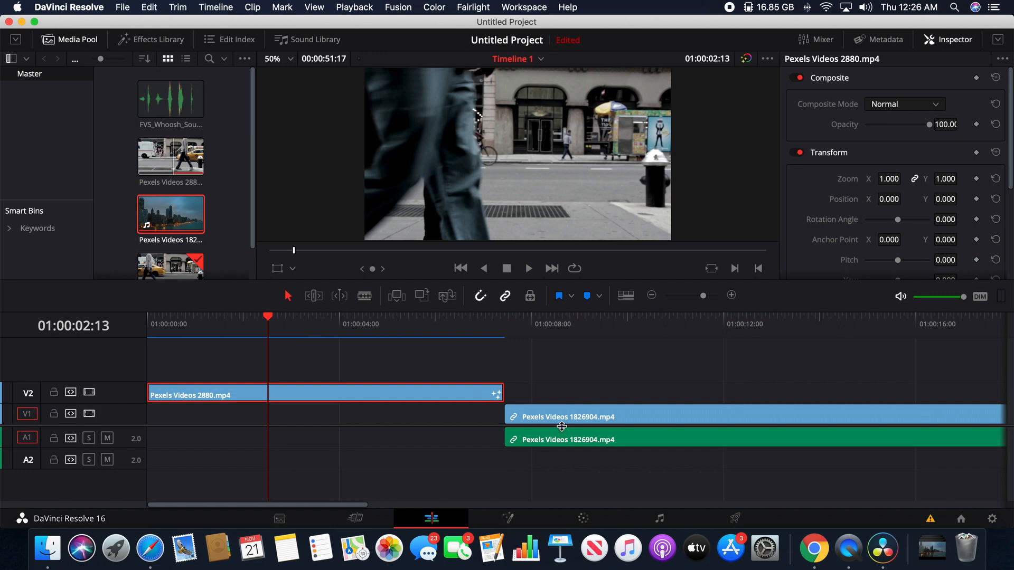
left_click(551, 421)
left_click_drag(550, 421, 317, 415)
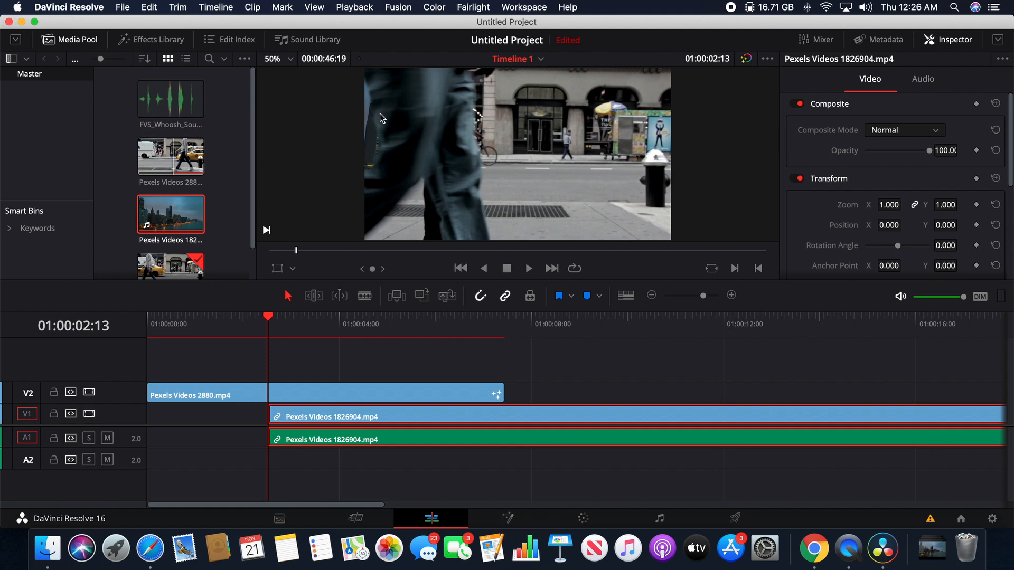
key("space")
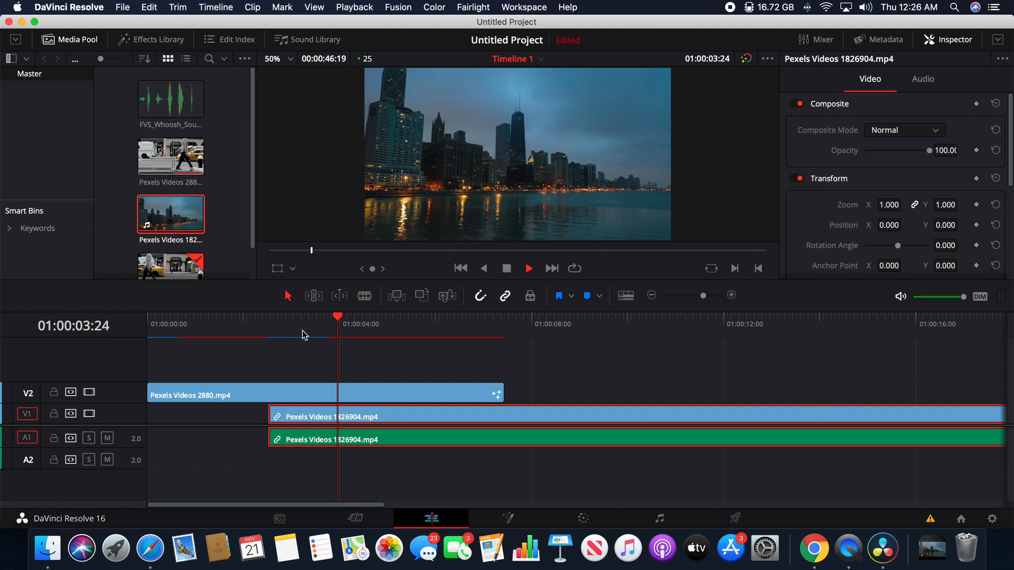